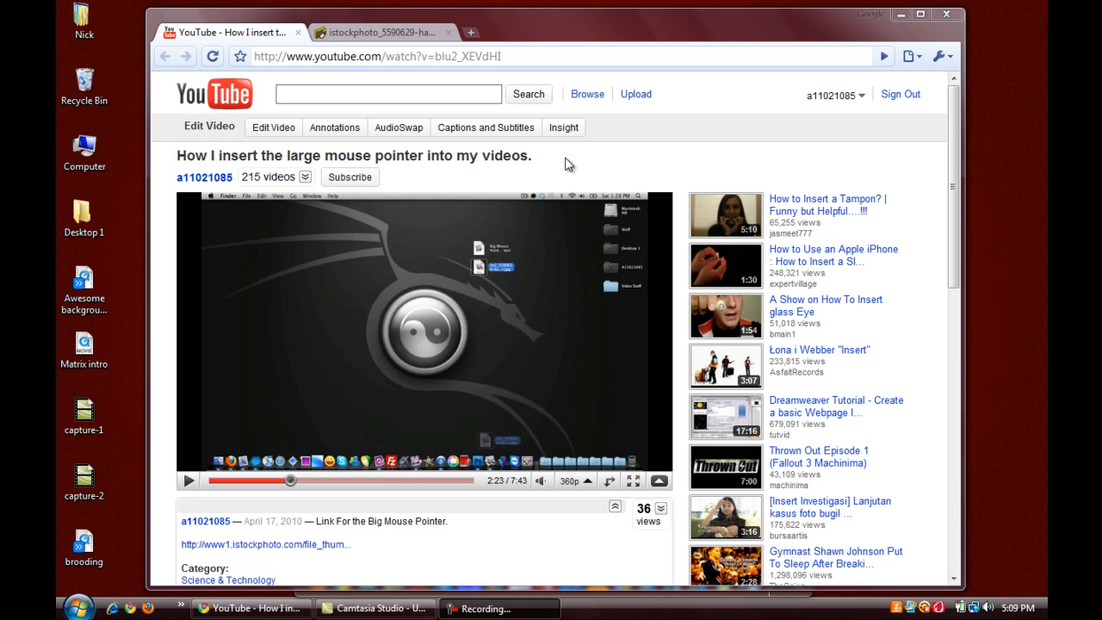
# - Read the viewer comments below the video on inserting the large mouse pointer, then return to the player
pyautogui.moveTo(954, 176); pyautogui.dragTo(952, 344)
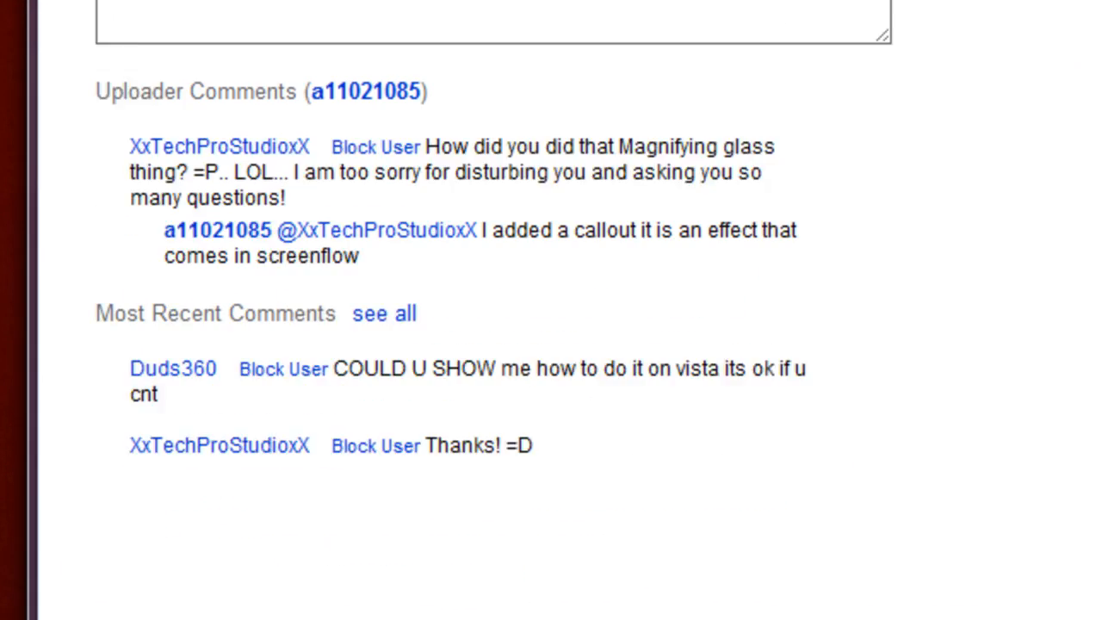
pyautogui.scroll(-2, 551, 310)
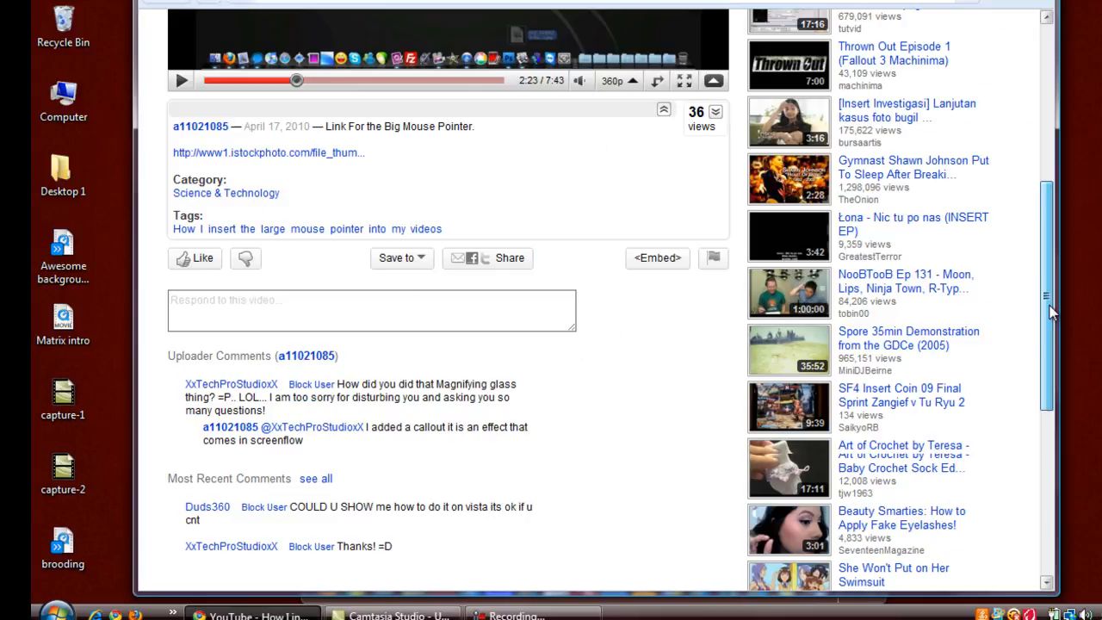
pyautogui.moveTo(1050, 311); pyautogui.dragTo(1057, 93)
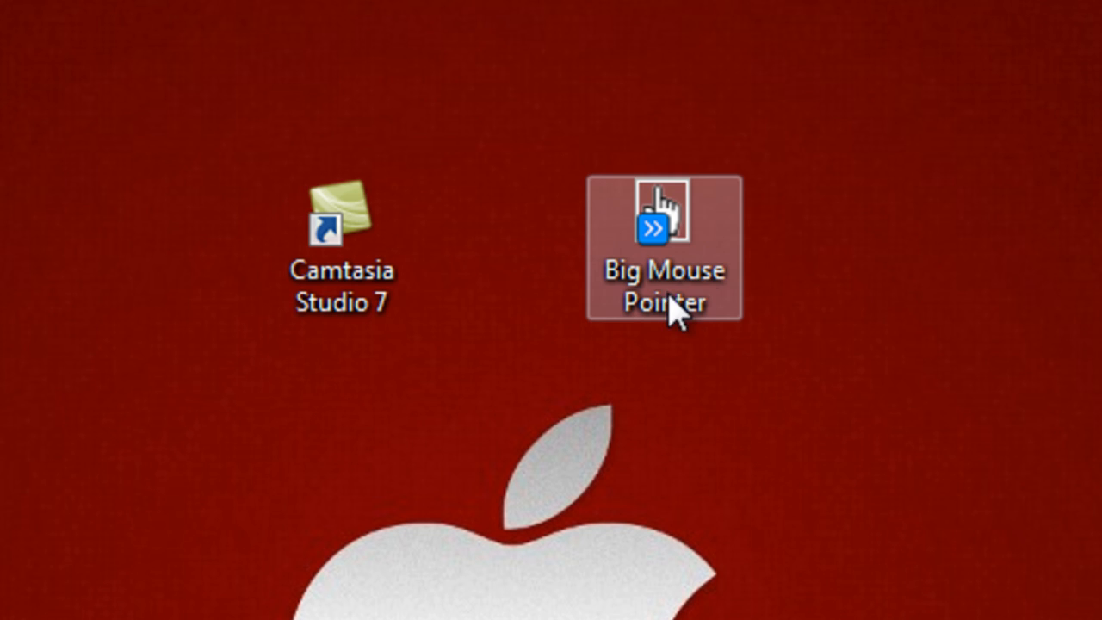
# - Switch to the browser and view the istockphoto hand-cursor image
pyautogui.click(250, 608)
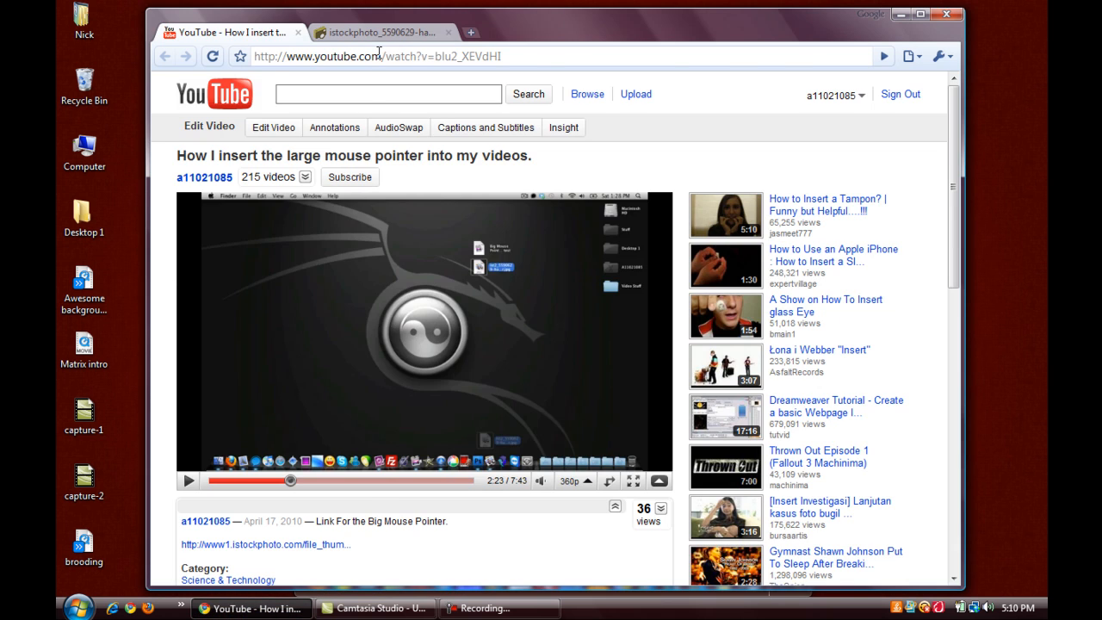
pyautogui.click(359, 32)
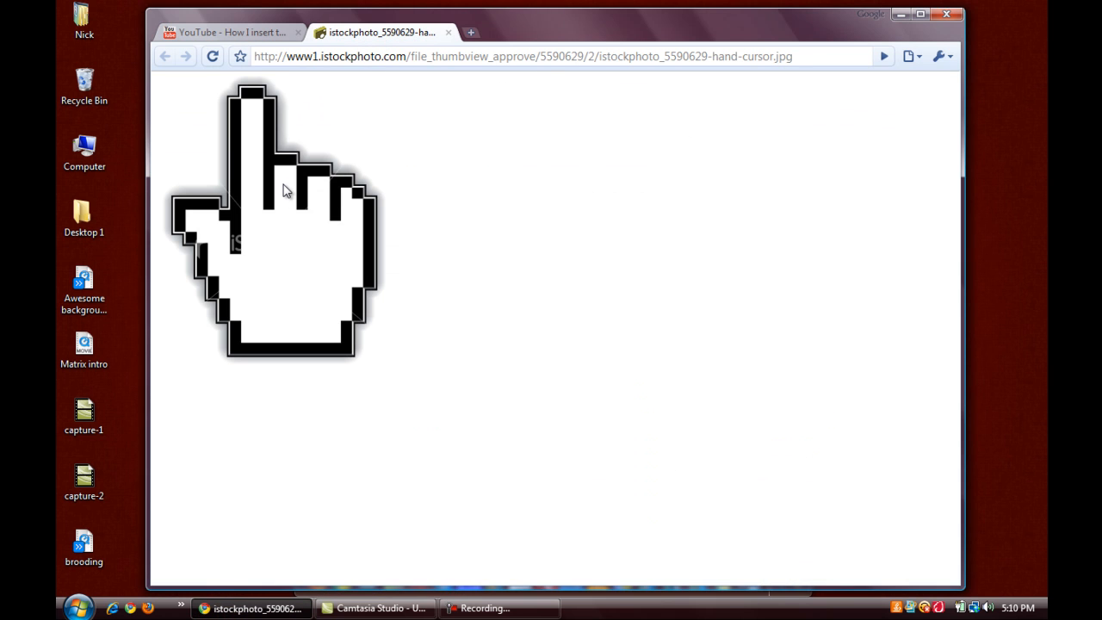
pyautogui.rightClick(283, 192)
pyautogui.click(293, 191)
# - Return to the YouTube video and skip ahead to 3:06, where the hand cursor is edited in Photoshop
pyautogui.click(269, 33)
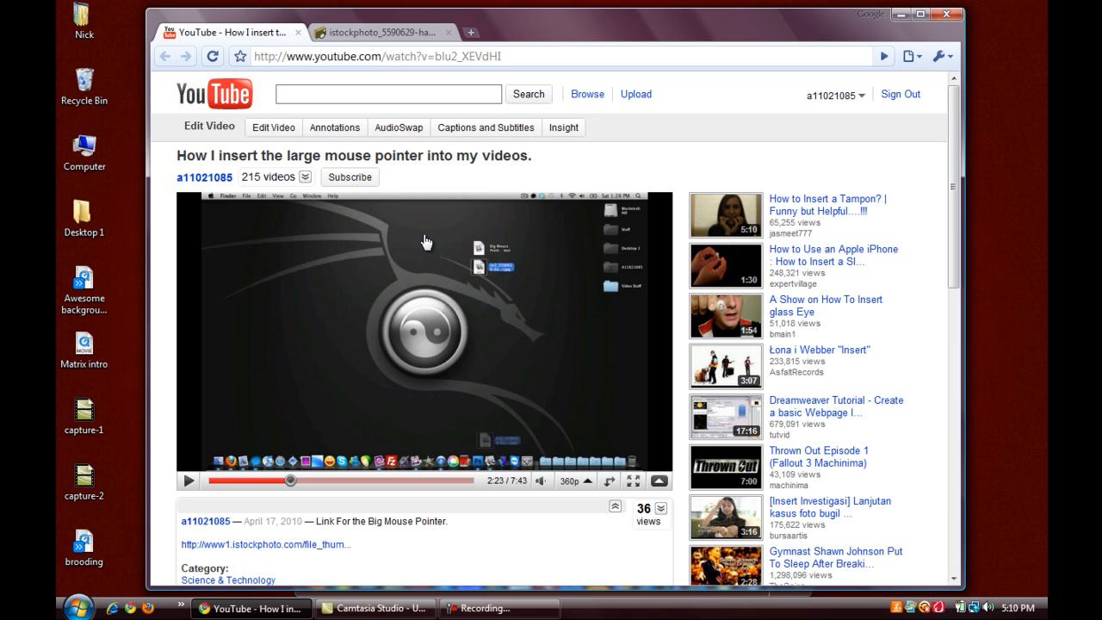
pyautogui.click(375, 363)
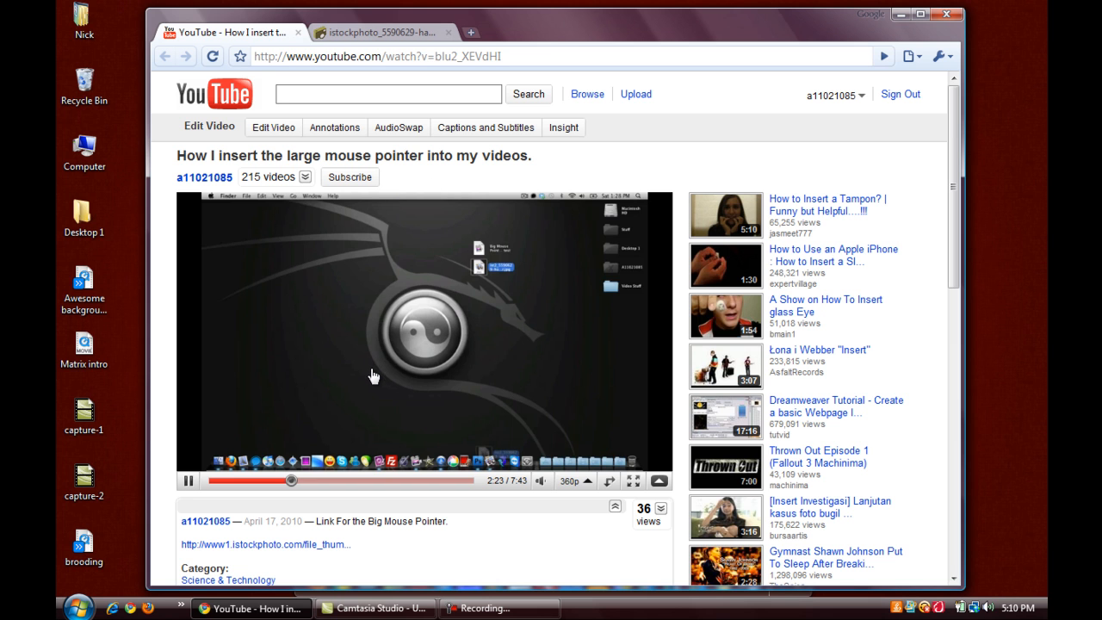
pyautogui.click(315, 481)
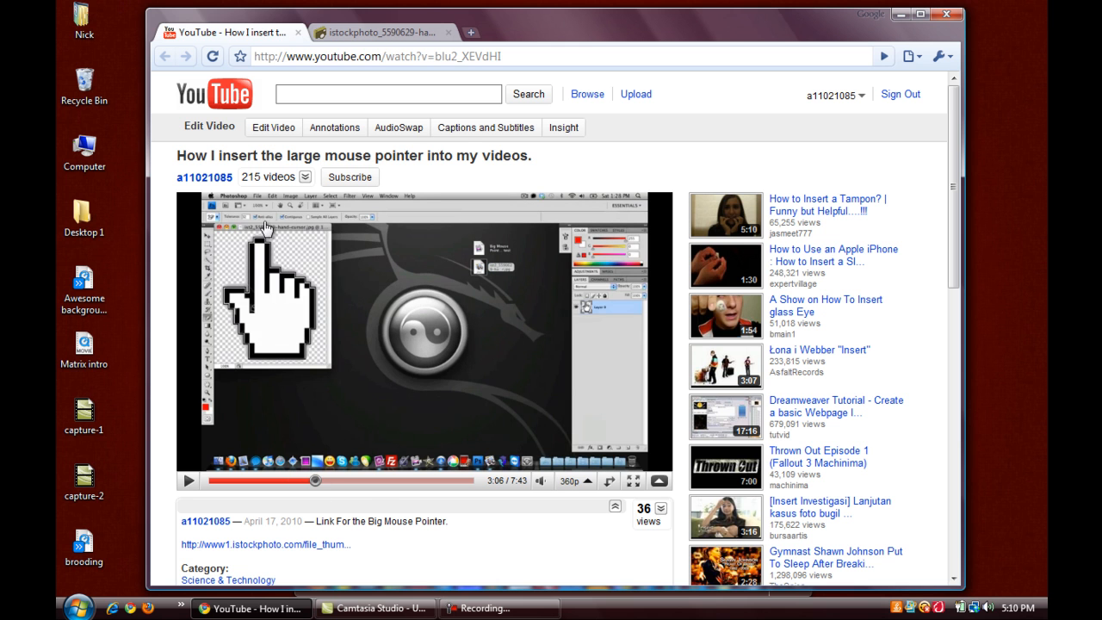
# - Look at the hand-cursor image once more, go back to the video page and minimize the browser
pyautogui.click(408, 34)
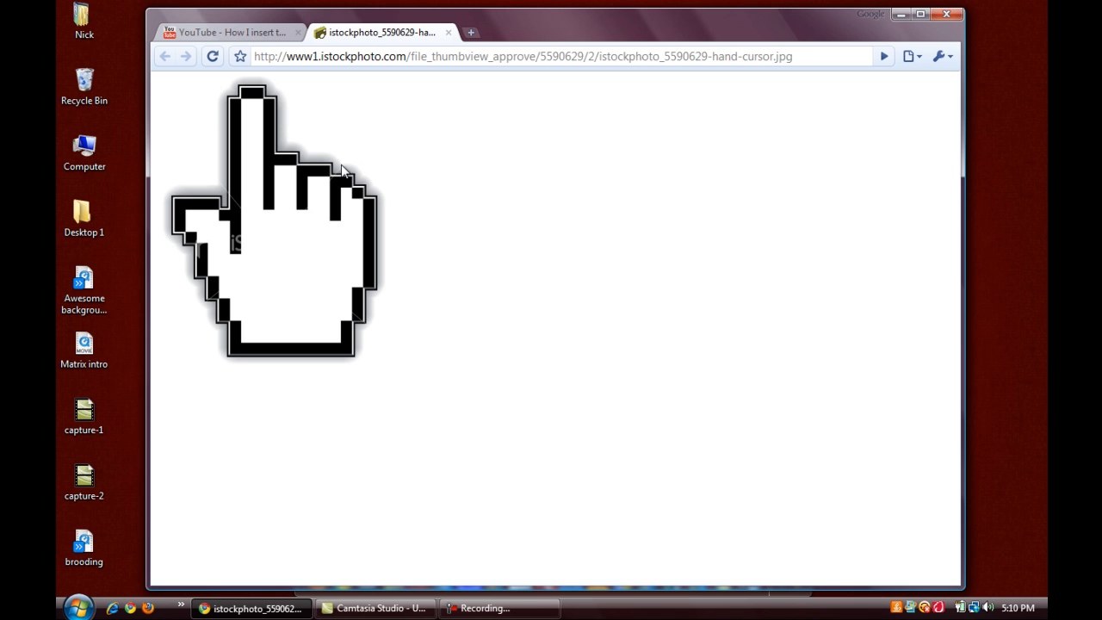
pyautogui.click(232, 33)
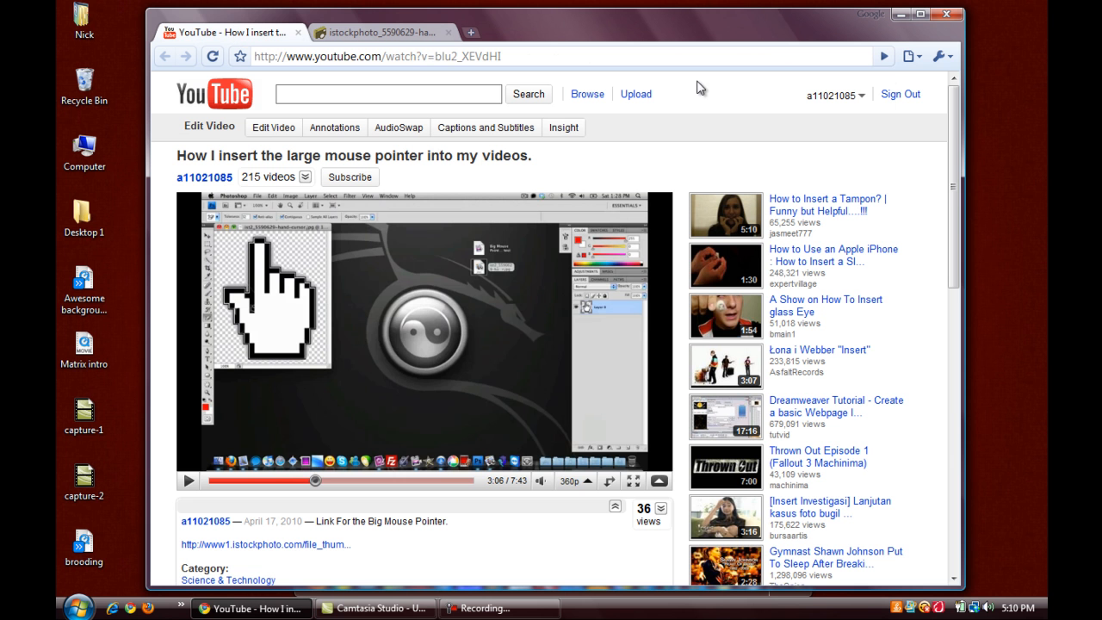
pyautogui.click(900, 15)
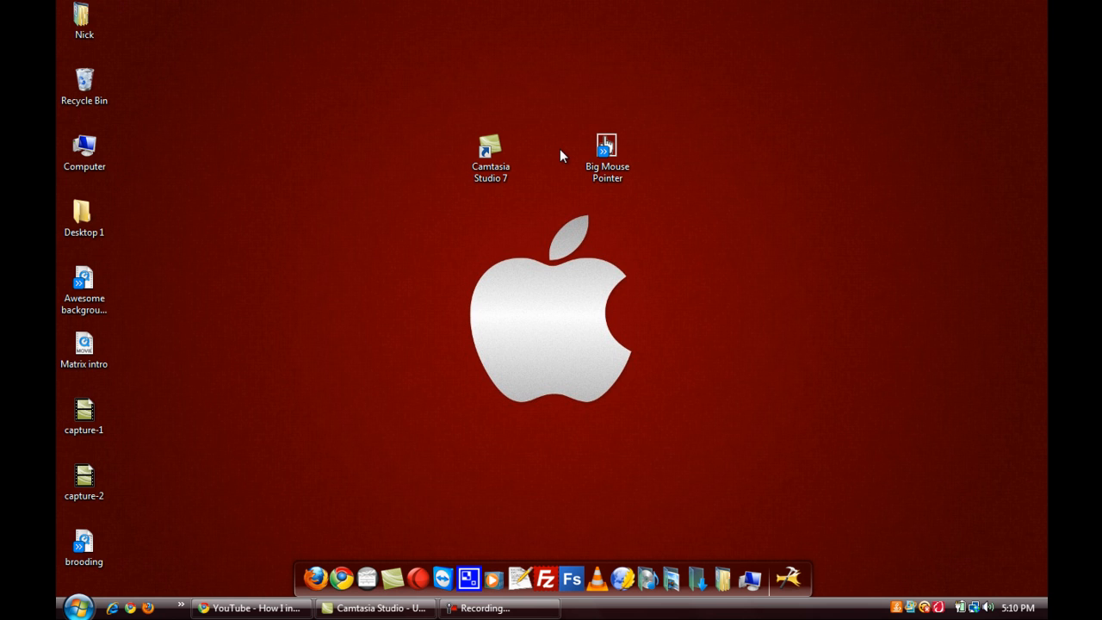
# - Switch to Camtasia Studio and add capture-1.camrec to the start of the Video 1 track with 640 x 400 editing dimensions
pyautogui.click(336, 608)
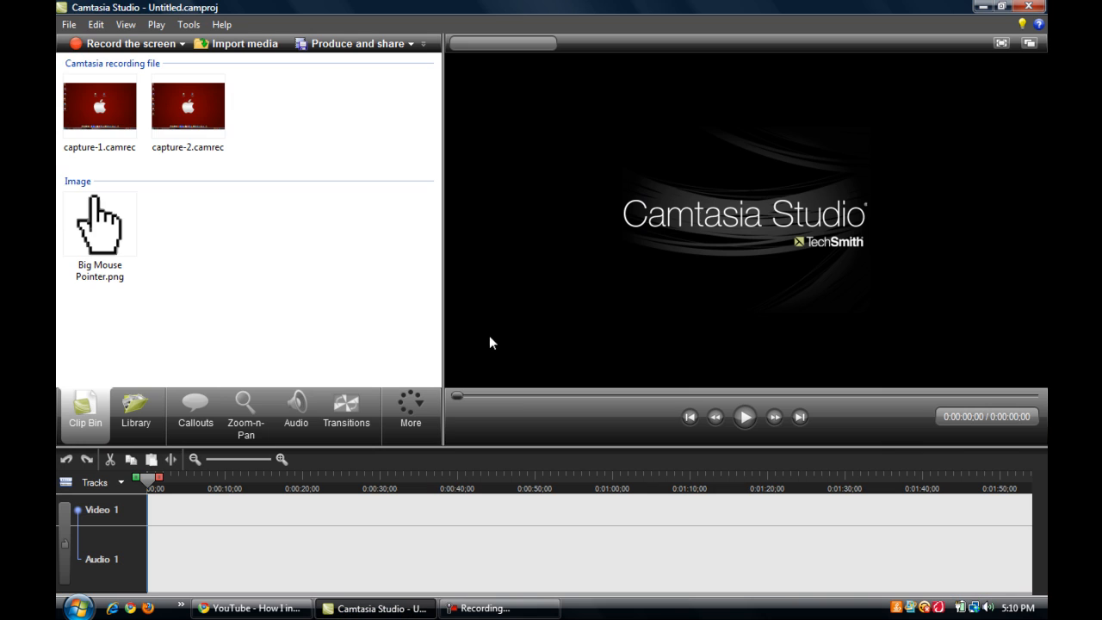
pyautogui.moveTo(97, 92); pyautogui.dragTo(217, 519)
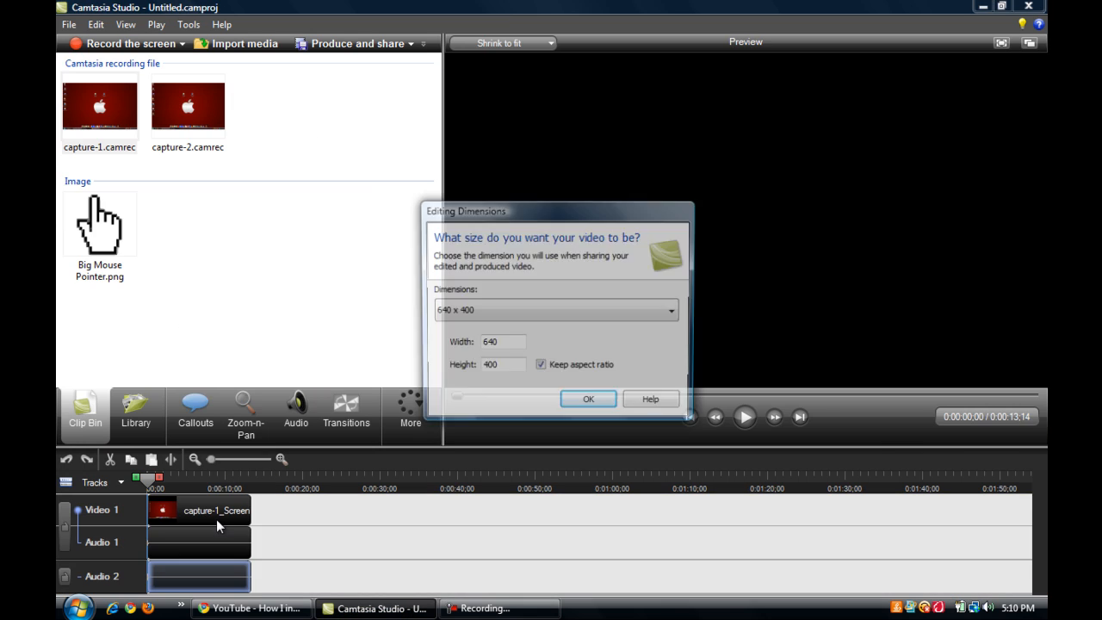
pyautogui.click(586, 403)
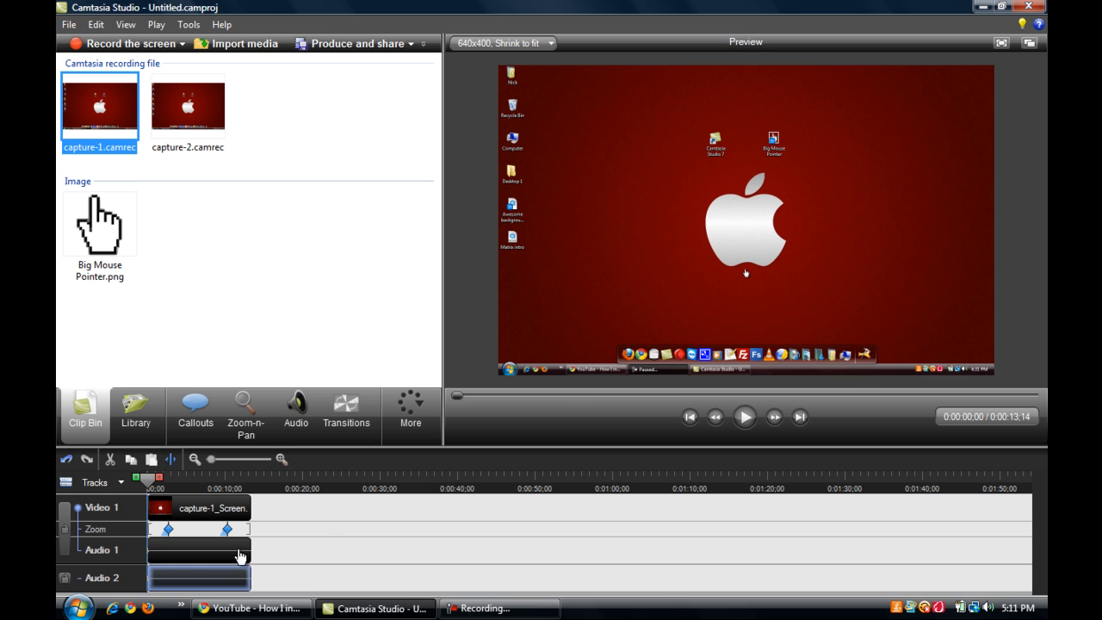
# - Remove all zoom keyframes from the capture-1 clip on the timeline
pyautogui.rightClick(171, 529)
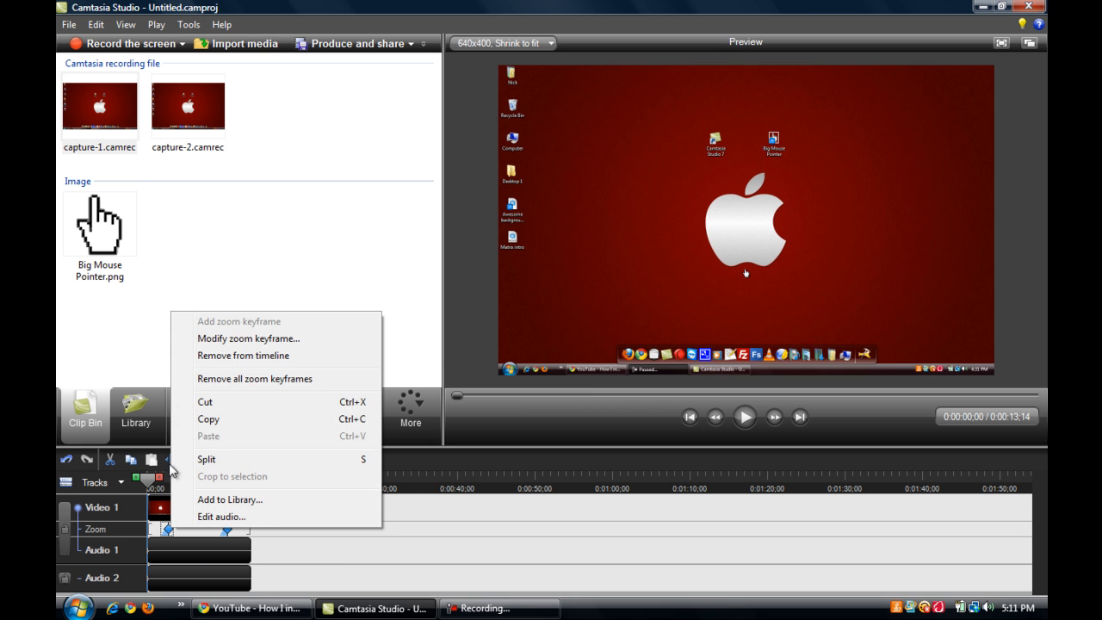
pyautogui.click(238, 378)
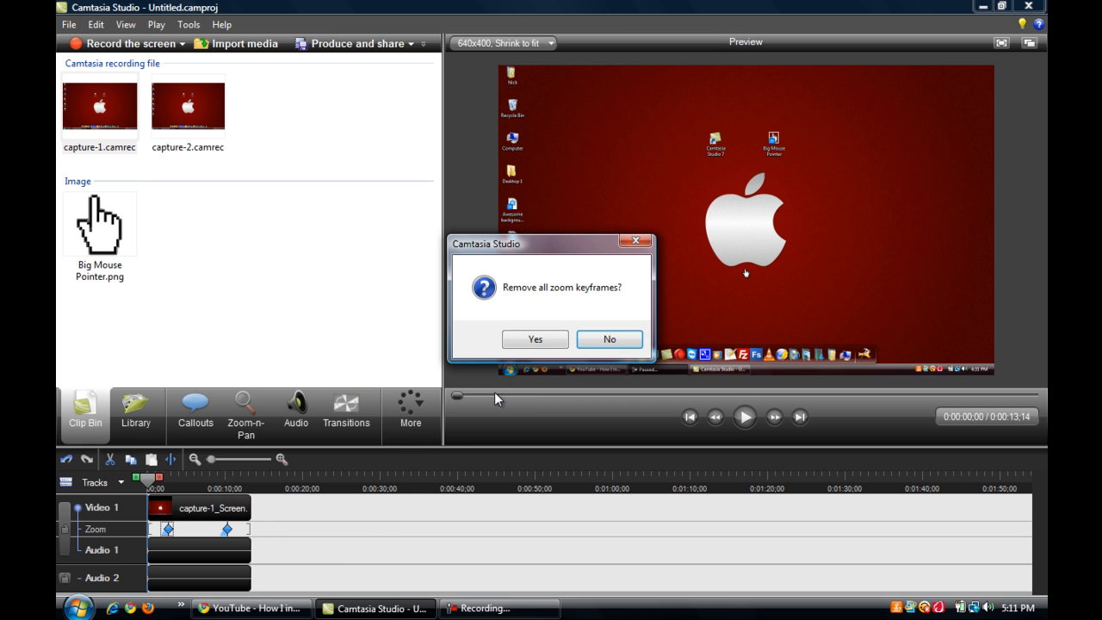
pyautogui.click(536, 341)
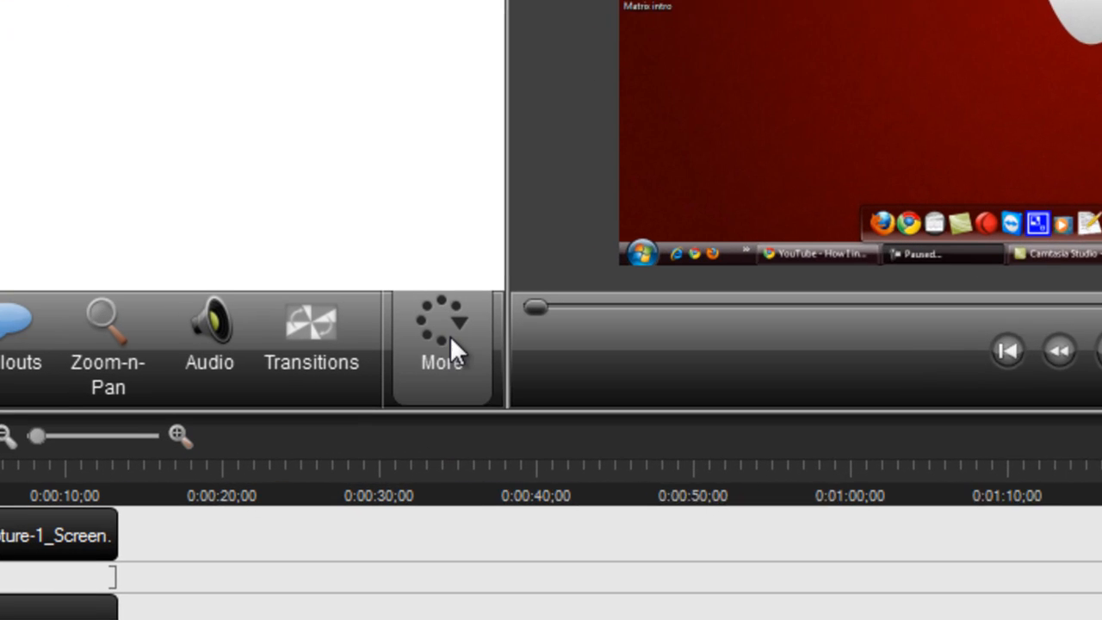
# - Hide the recorded mouse cursor in the capture-1 clip through Cursor Effects
pyautogui.click(417, 403)
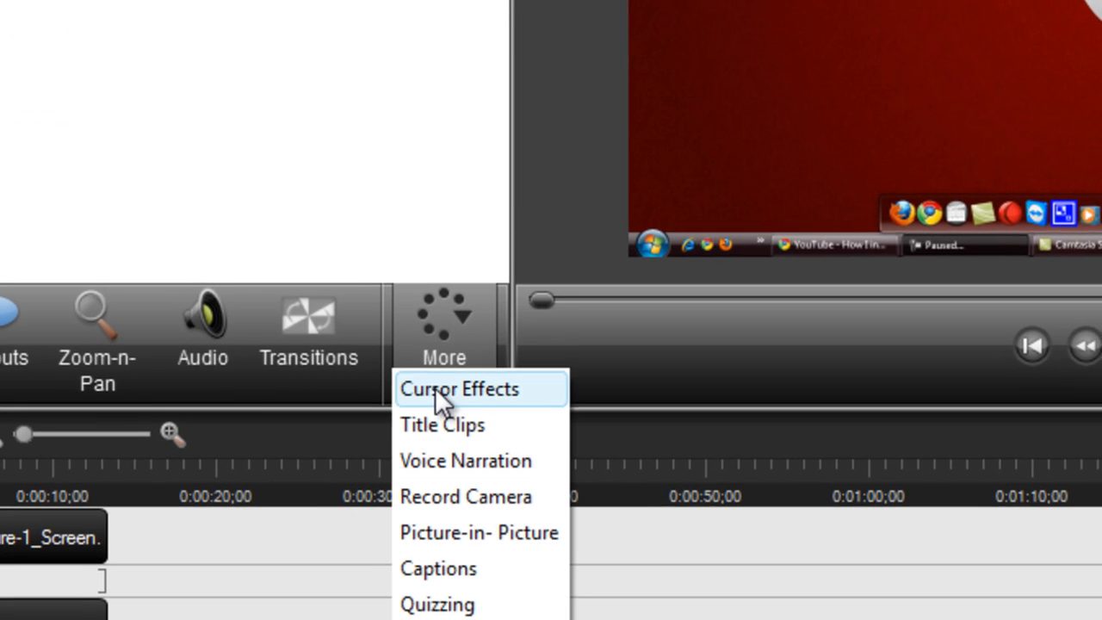
pyautogui.click(439, 390)
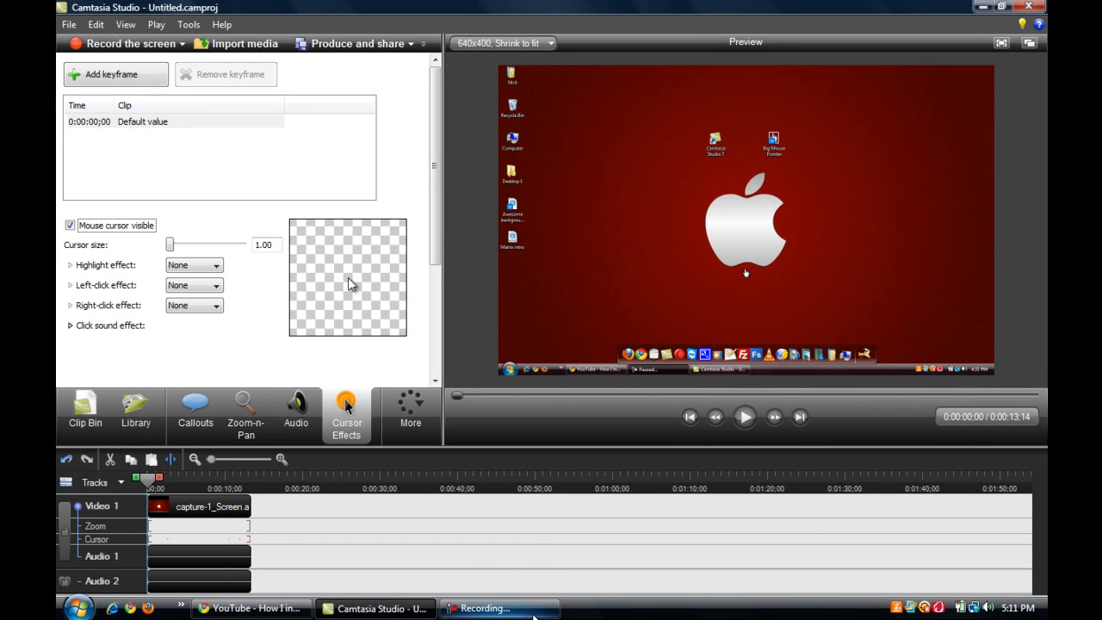
pyautogui.click(485, 608)
pyautogui.click(902, 480)
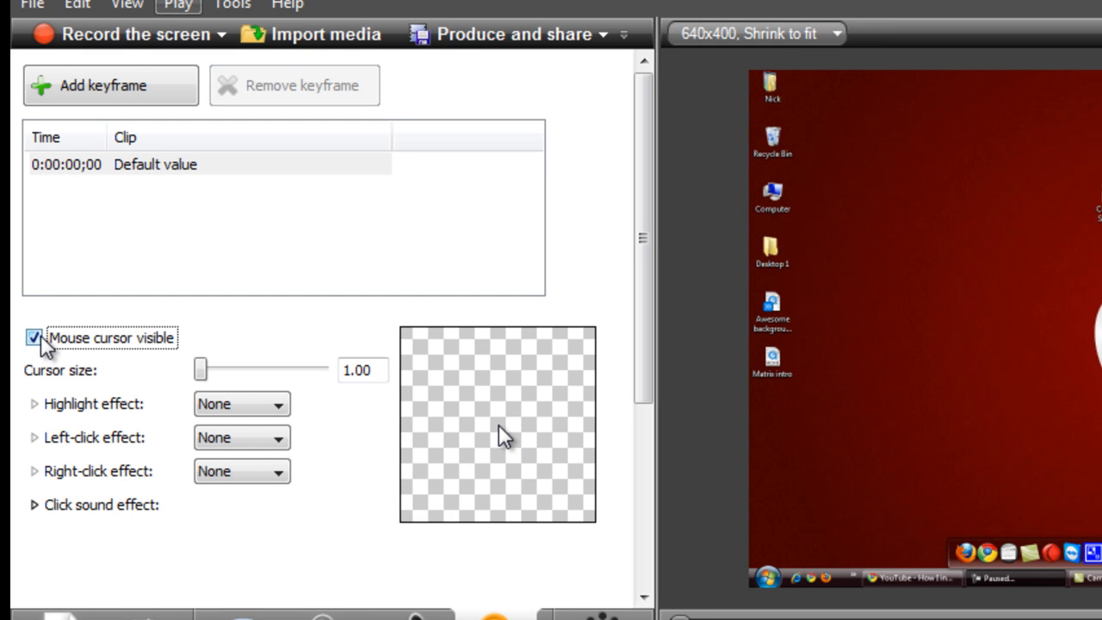
pyautogui.click(41, 336)
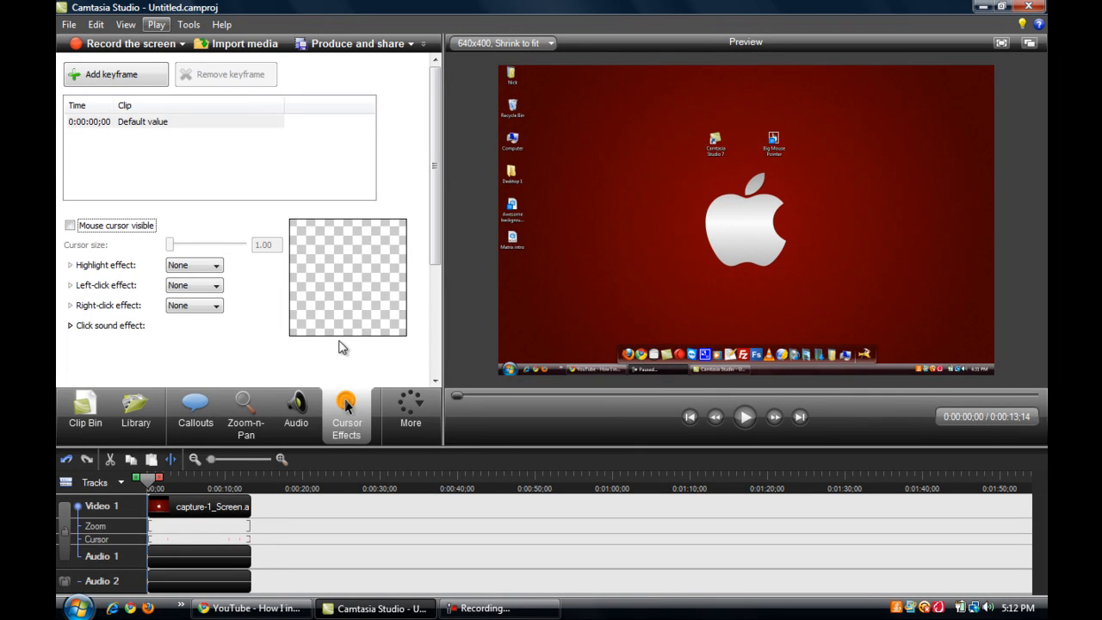
# - Return to the Clip Bin and show the PIP track on the timeline
pyautogui.click(84, 413)
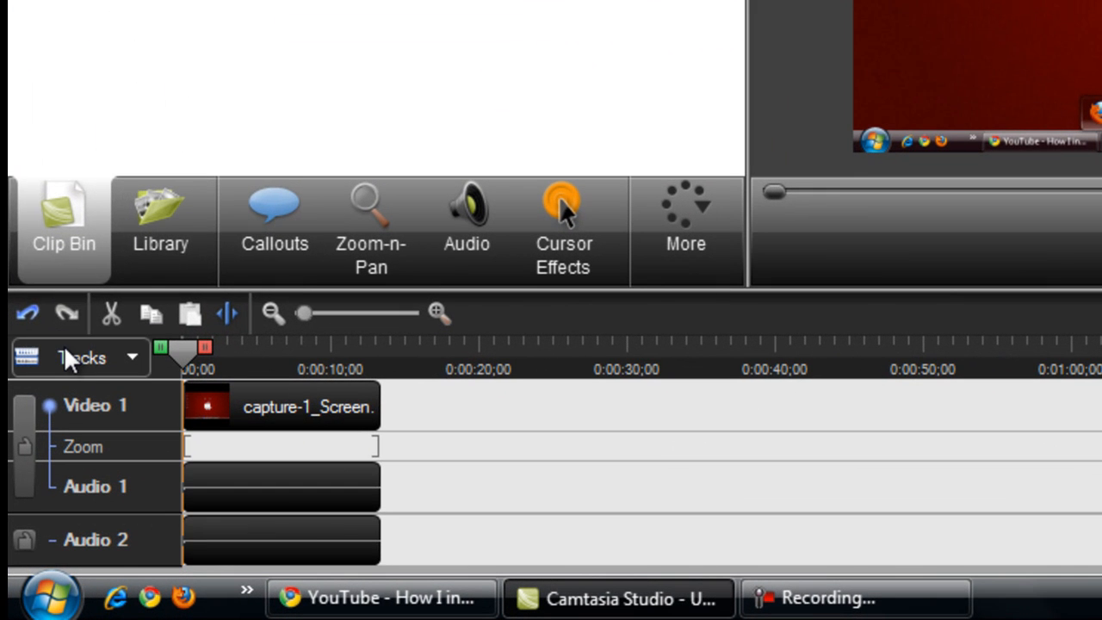
pyautogui.click(86, 484)
pyautogui.click(94, 284)
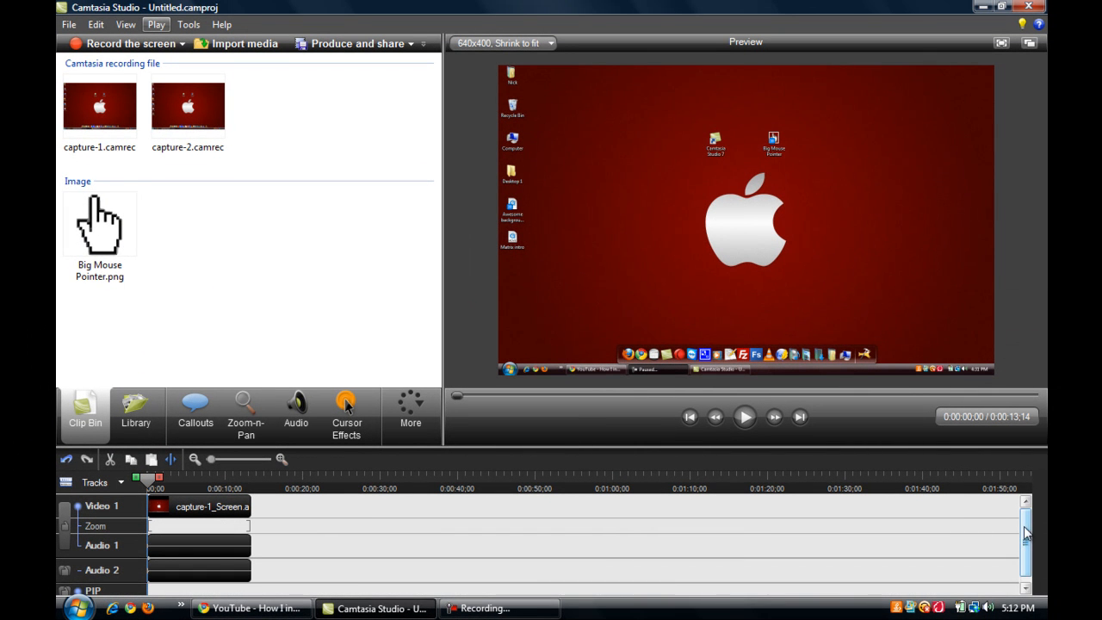
# - Place Big Mouse Pointer.png on the PIP track, previewed on top of the video, and extend it from 0:00:00;00 to 0:00:13;12
pyautogui.moveTo(1024, 529); pyautogui.dragTo(1027, 546)
pyautogui.moveTo(86, 231); pyautogui.dragTo(157, 322)
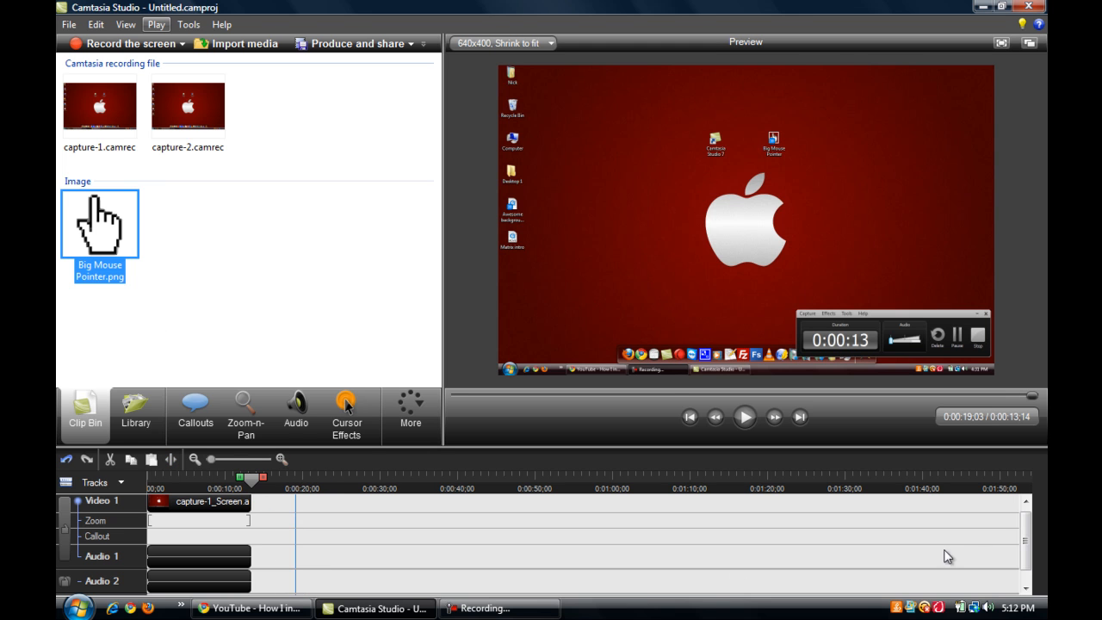
pyautogui.click(1025, 591)
pyautogui.moveTo(99, 226)
pyautogui.mouseDown()
pyautogui.moveTo(226, 446)
pyautogui.moveTo(219, 605)
pyautogui.moveTo(168, 587)
pyautogui.mouseUp()
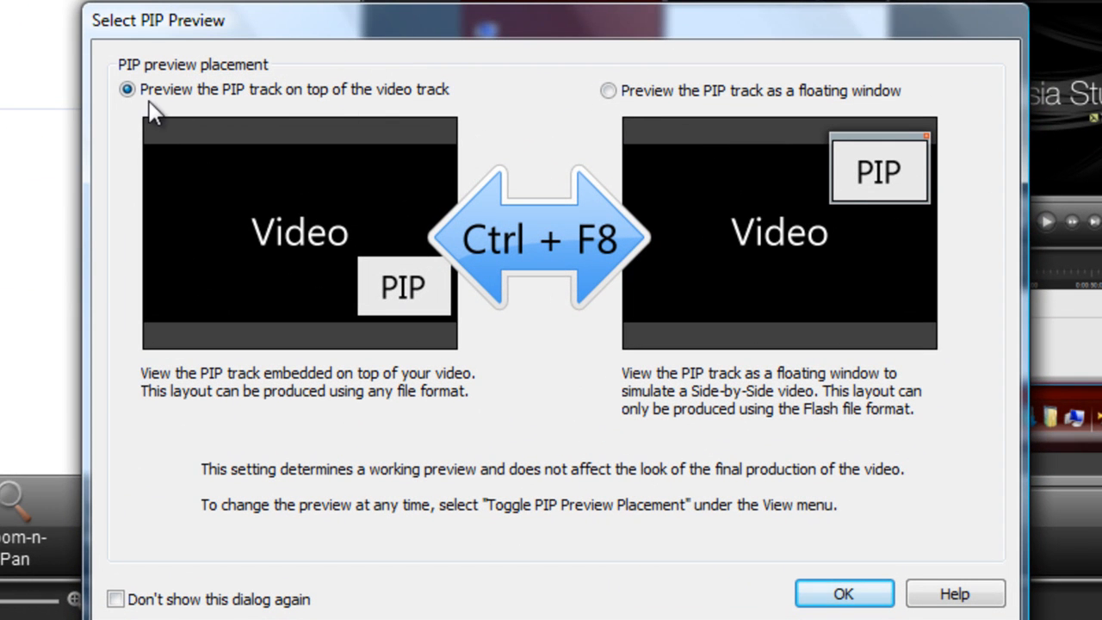
pyautogui.click(867, 600)
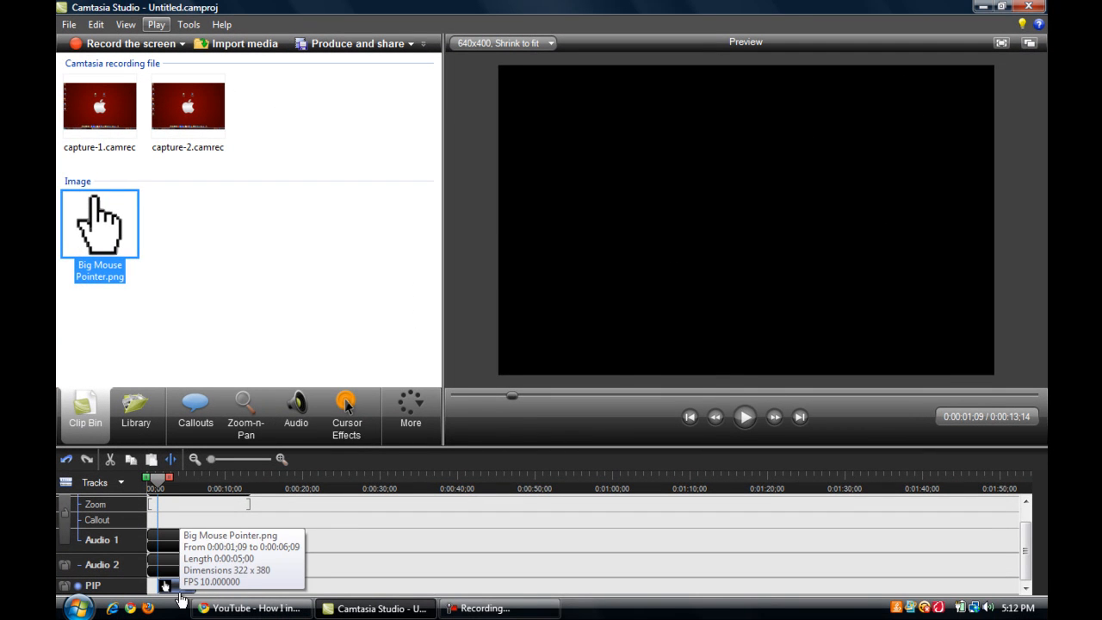
pyautogui.moveTo(180, 586); pyautogui.dragTo(251, 589)
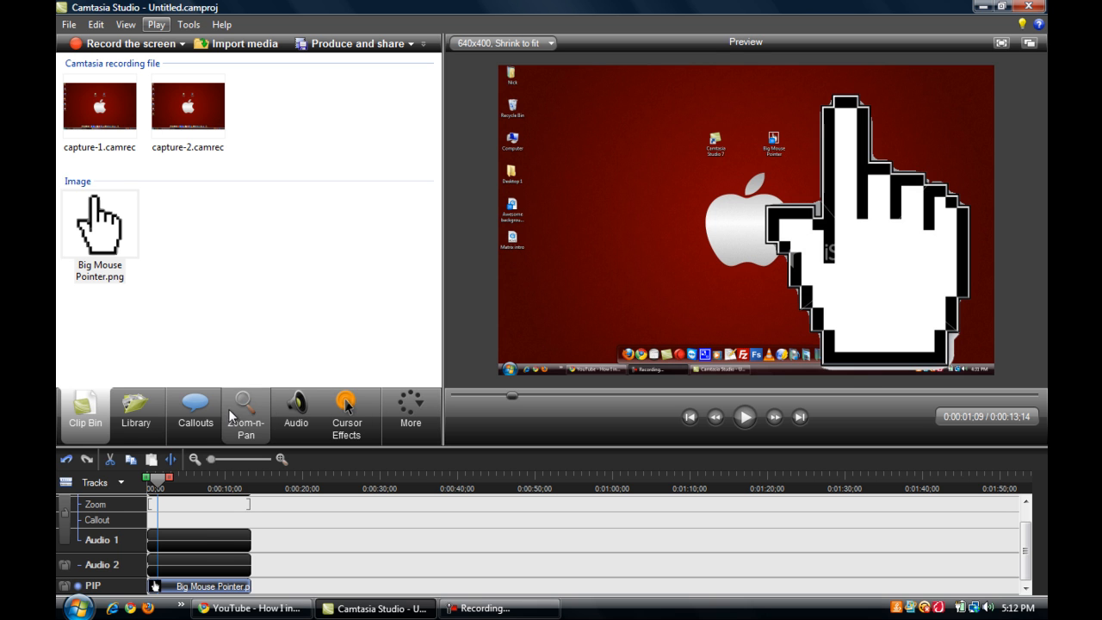
# - Modify the big mouse pointer PIP clip to fade in and out and set its opacity to 0%
pyautogui.click(197, 585)
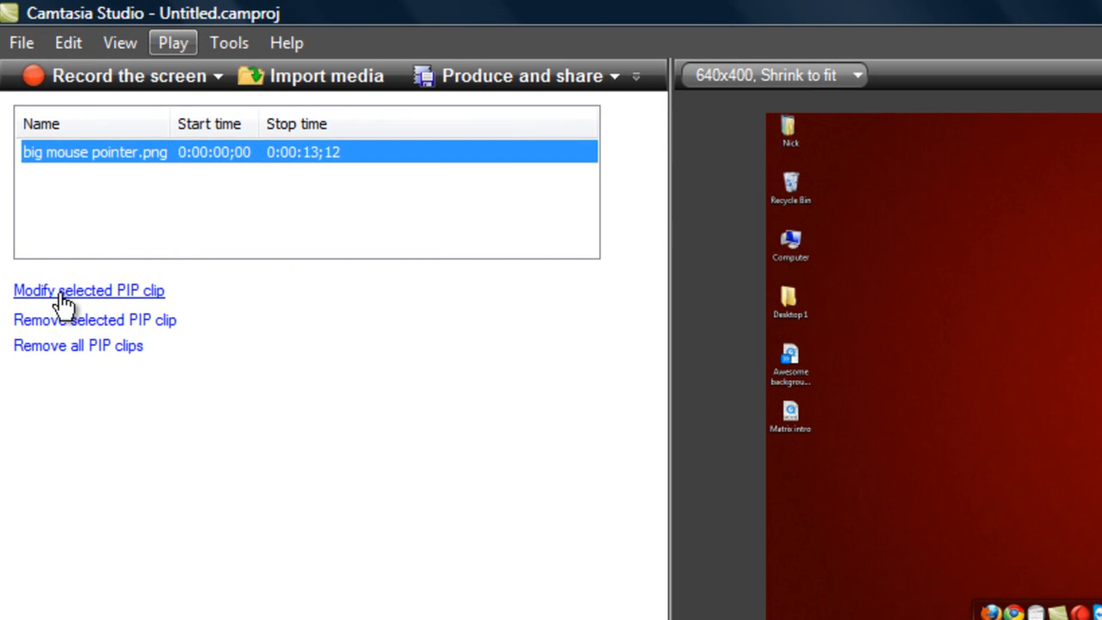
pyautogui.click(74, 167)
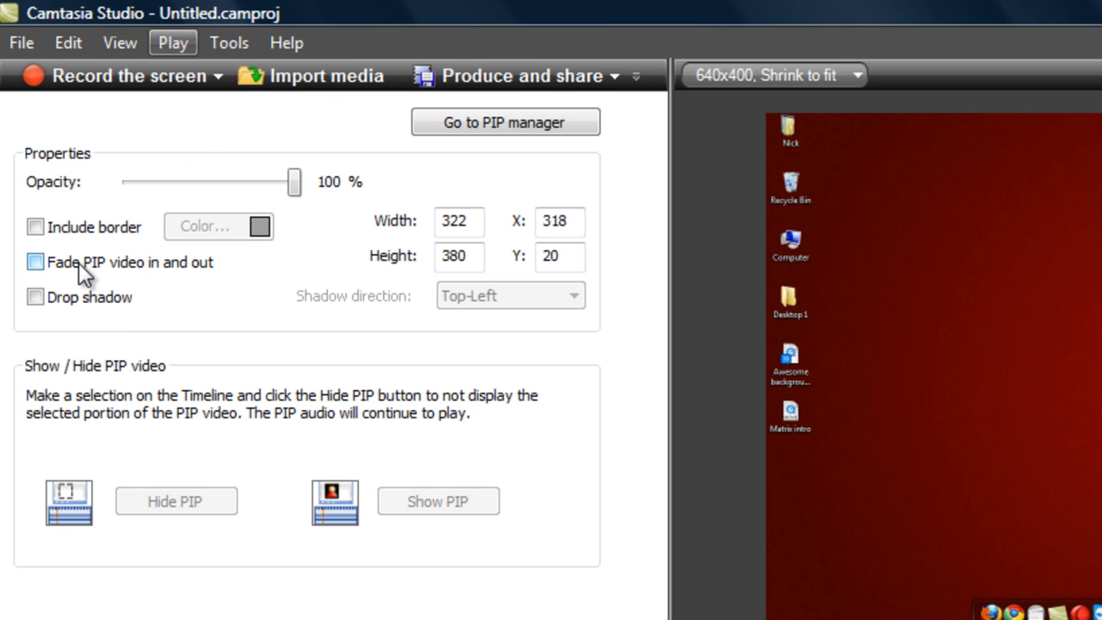
pyautogui.click(149, 266)
pyautogui.moveTo(155, 182); pyautogui.dragTo(127, 179)
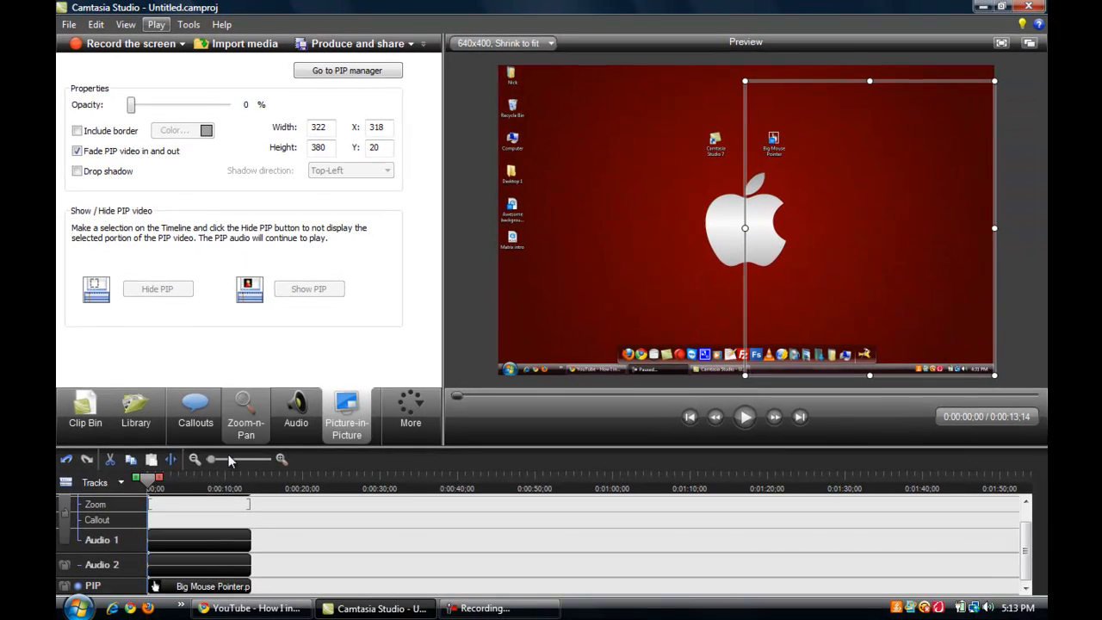
# - Split the Big Mouse Pointer clip on the PIP track at 0:00:07;27
pyautogui.moveTo(153, 478); pyautogui.dragTo(217, 487)
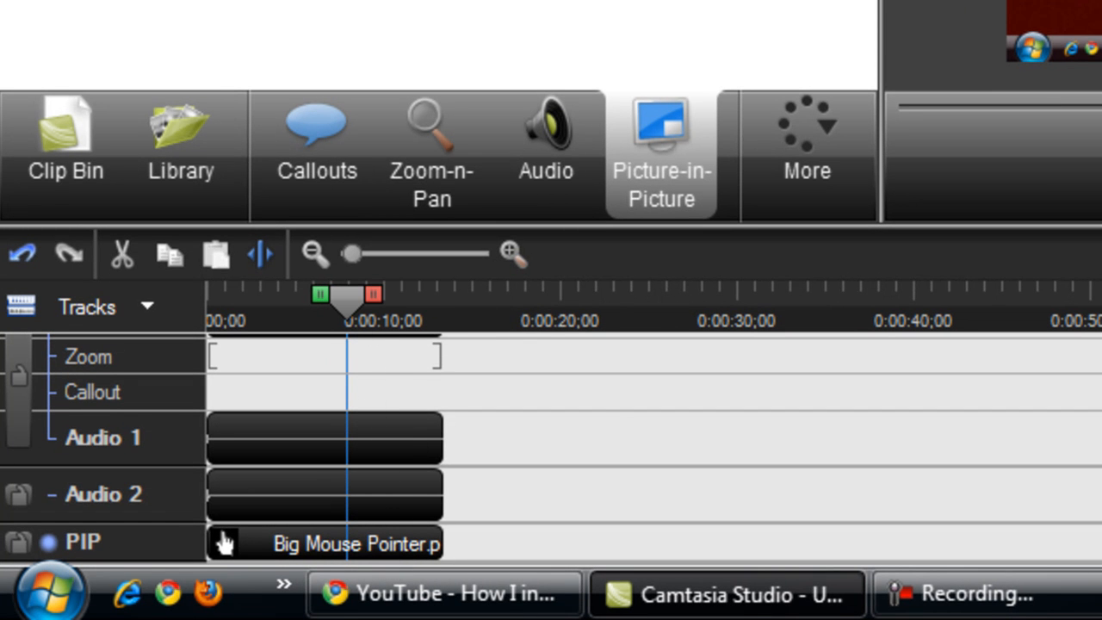
pyautogui.rightClick(388, 545)
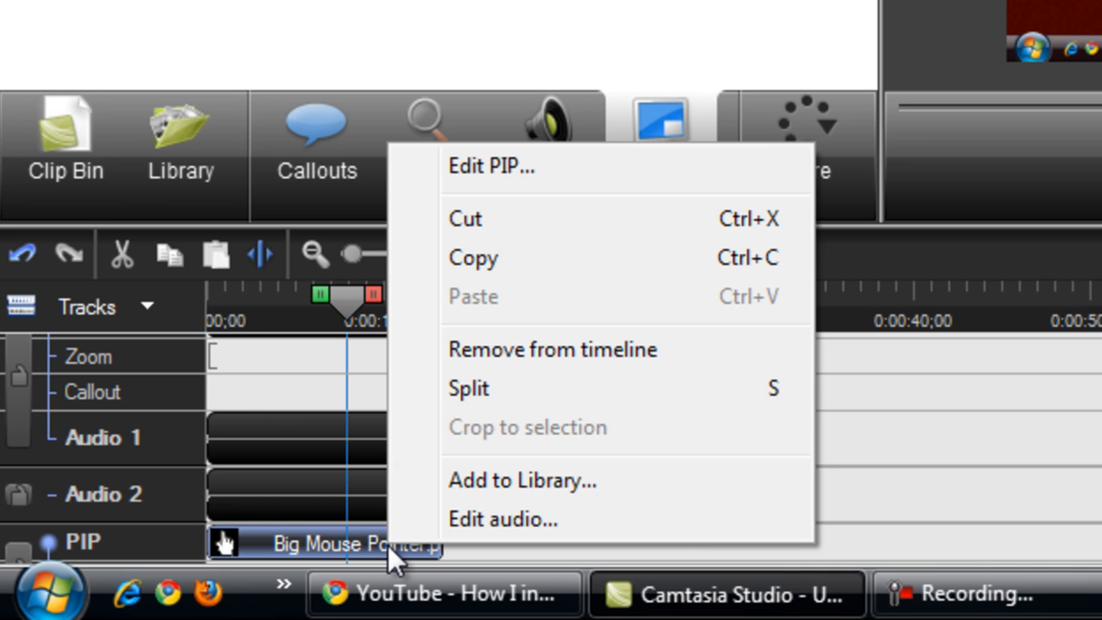
pyautogui.click(457, 389)
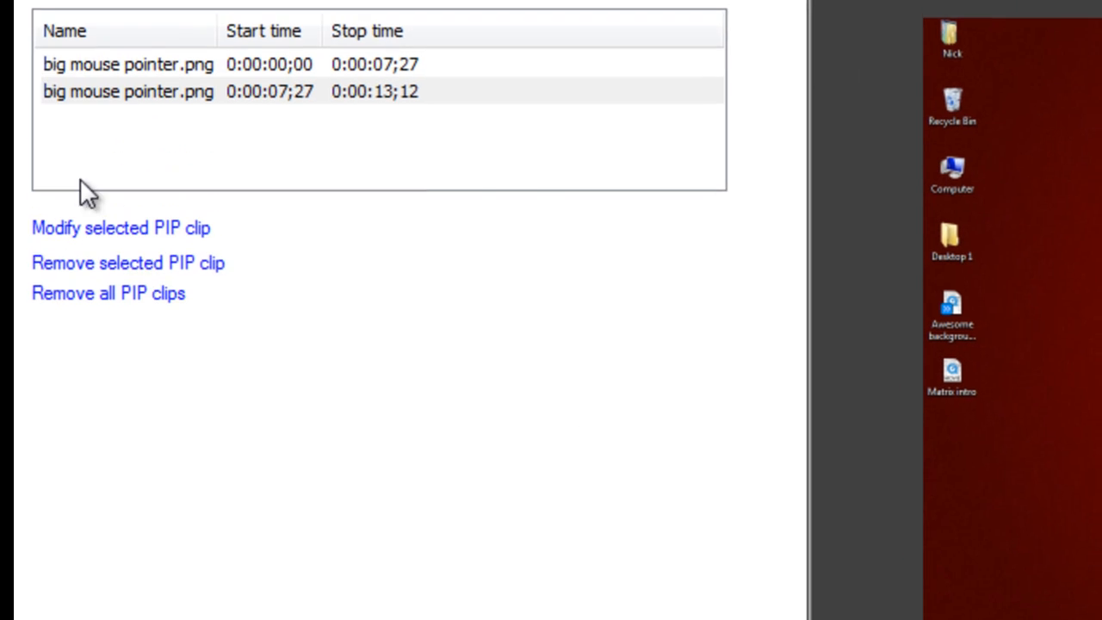
# - Set the second pointer clip to 100% opacity, about 155 wide by 183 high, positioned at about X 440, Y 52
pyautogui.click(99, 229)
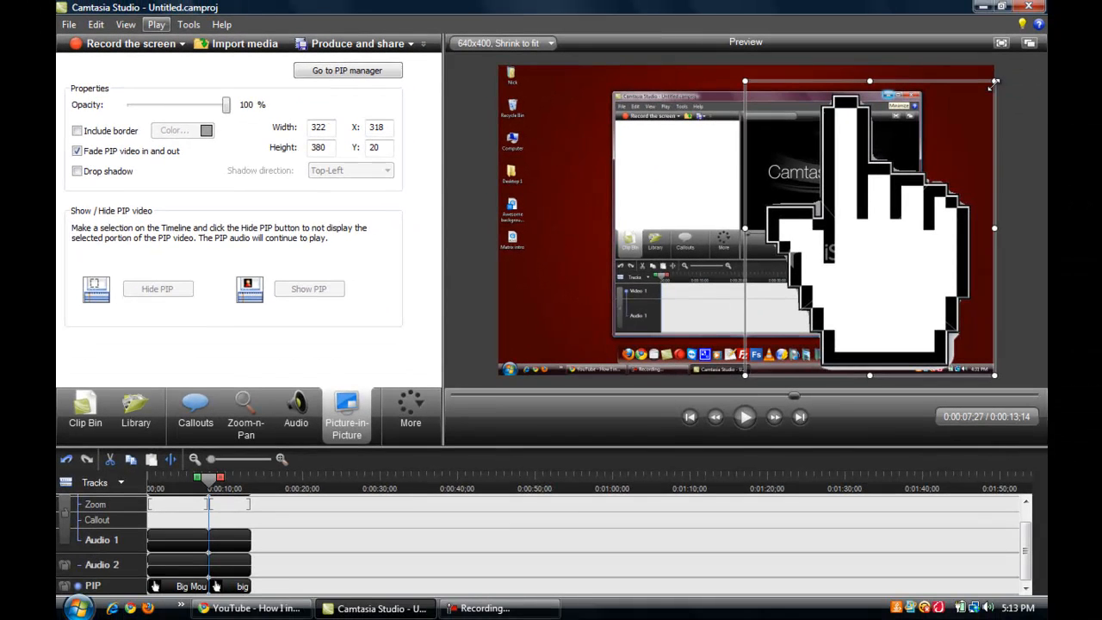
pyautogui.moveTo(986, 89); pyautogui.dragTo(858, 239)
pyautogui.moveTo(801, 312); pyautogui.dragTo(891, 182)
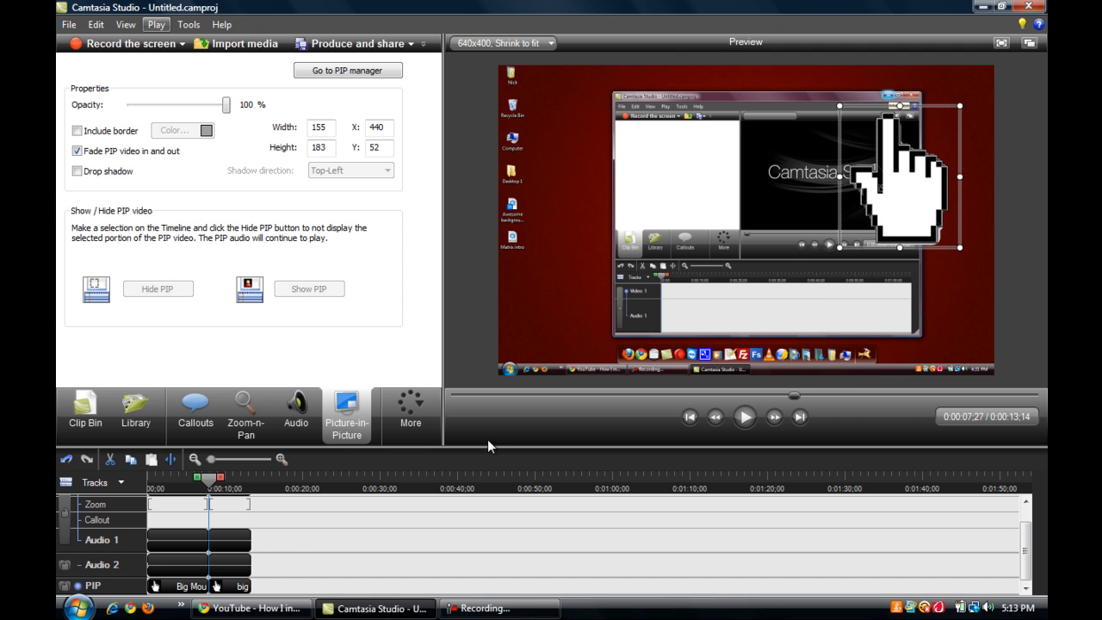
# - Add a zoom keyframe at 0:00:07;27 with a 75% scale, framing the upper-right part of the recorded desktop
pyautogui.moveTo(1030, 530); pyautogui.dragTo(1030, 511)
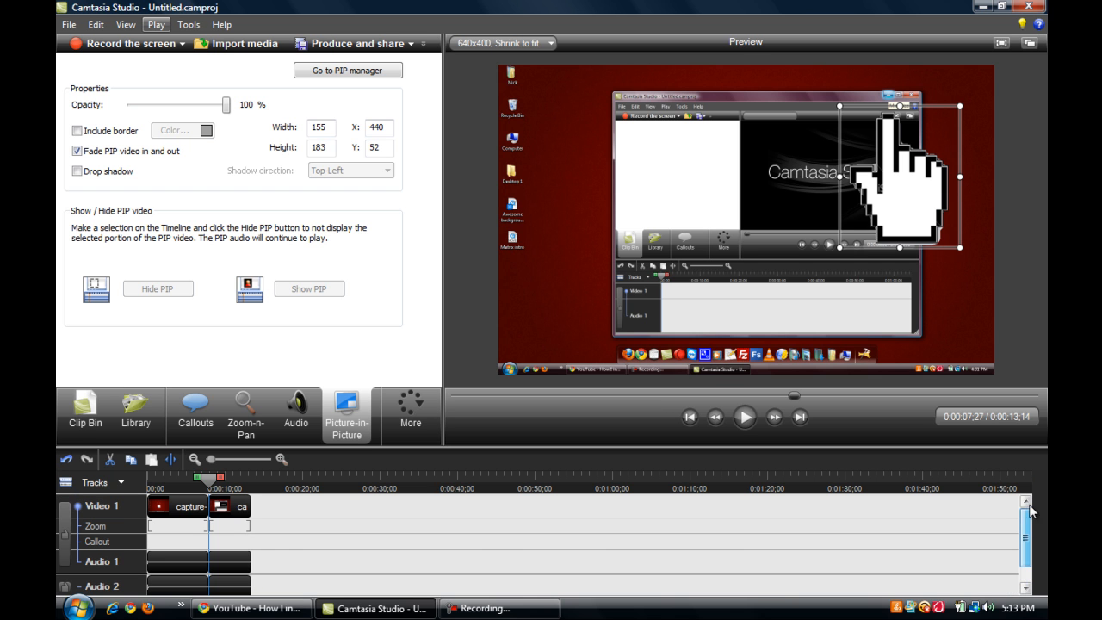
pyautogui.click(238, 509)
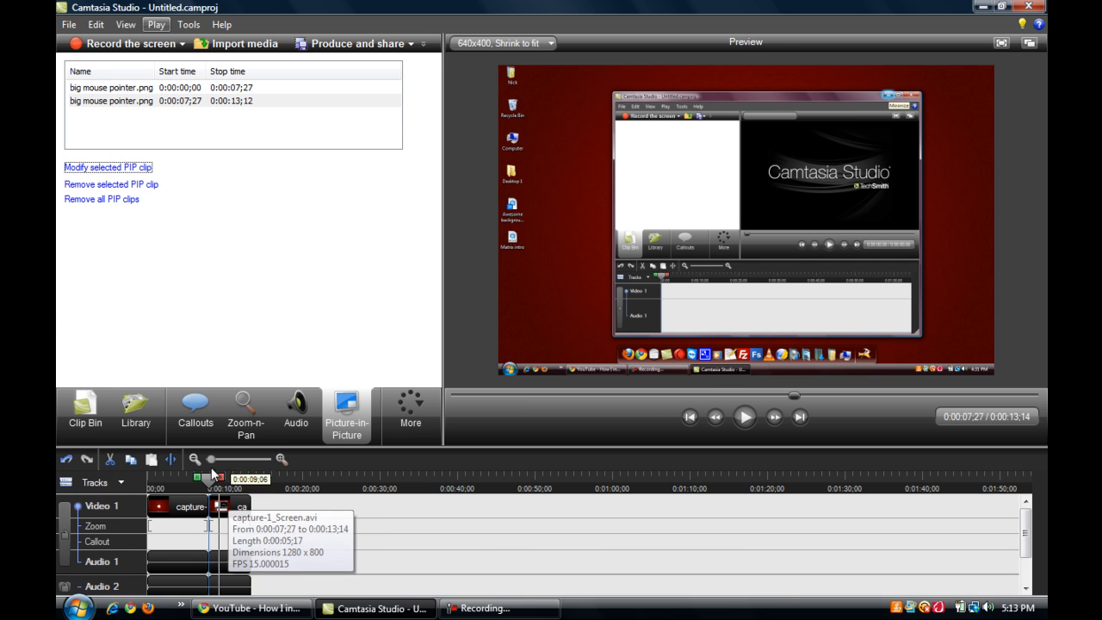
pyautogui.click(241, 415)
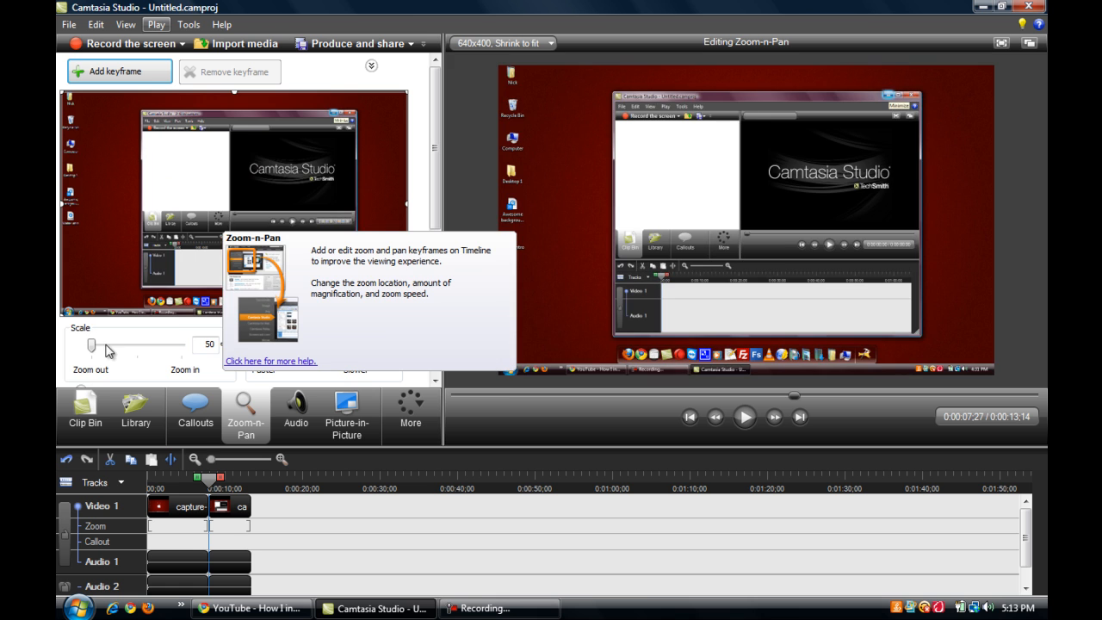
pyautogui.moveTo(91, 345); pyautogui.dragTo(121, 346)
pyautogui.moveTo(291, 184); pyautogui.dragTo(343, 158)
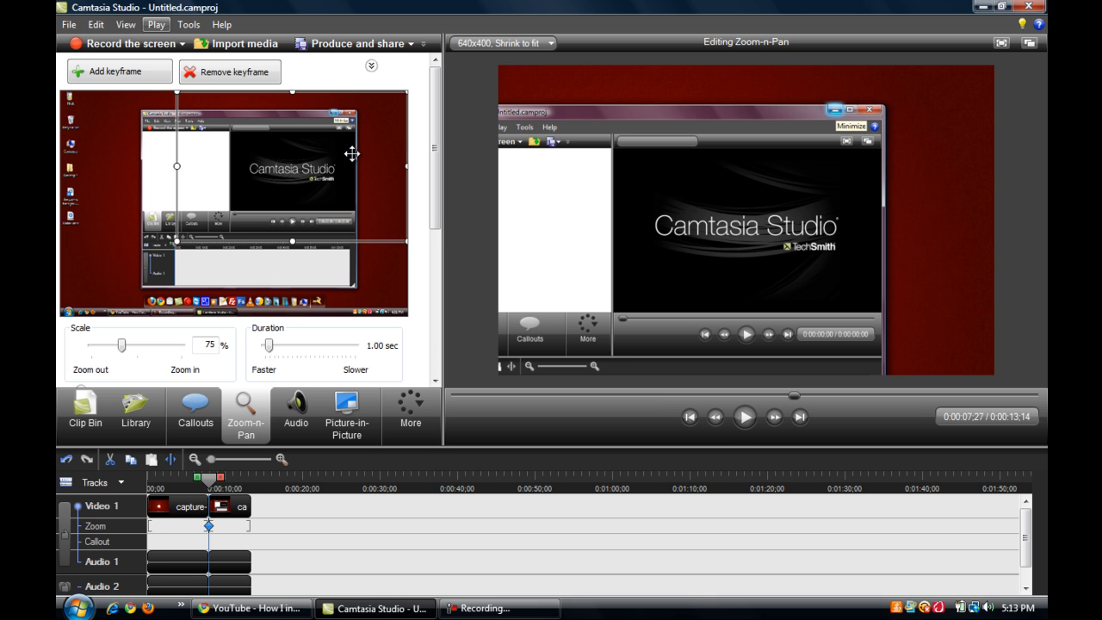
# - Play the timeline from about 0:00:04;18 to check how the pointer lines up with the zoomed video
pyautogui.click(184, 482)
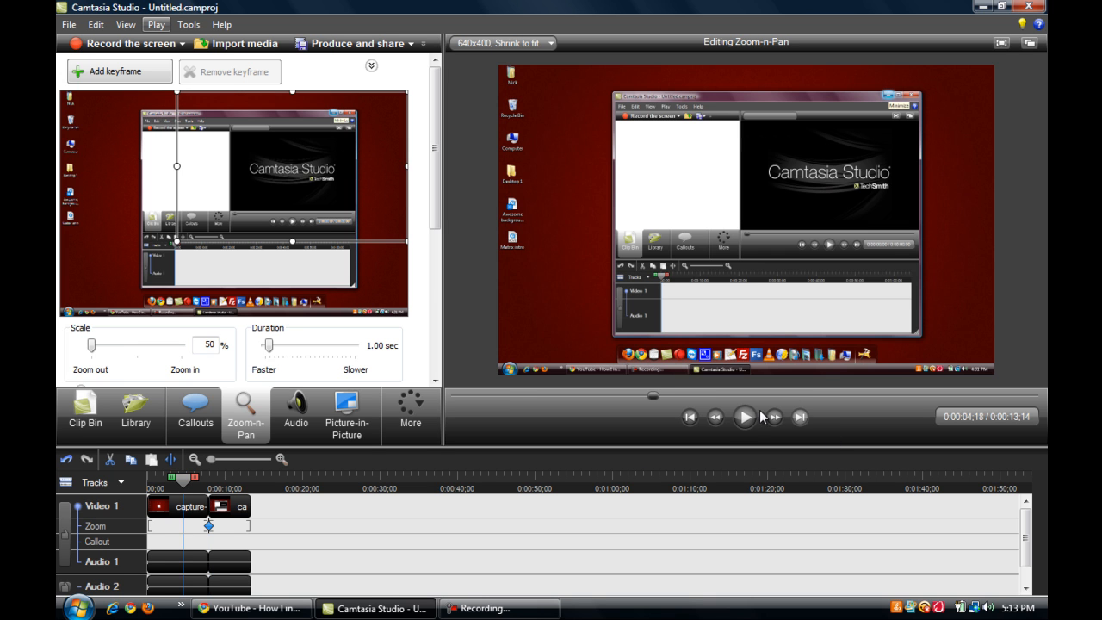
pyautogui.click(746, 417)
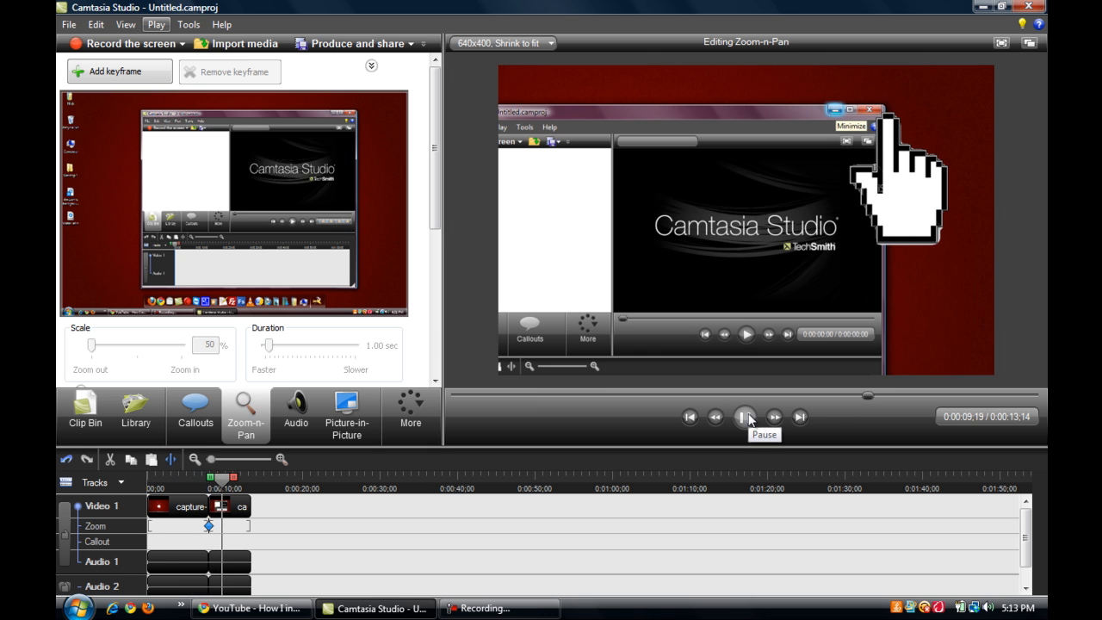
pyautogui.click(746, 417)
# - Reposition the second big mouse pointer PIP clip to X 373, Y 70, over the recorded window's minimize control
pyautogui.moveTo(1025, 542); pyautogui.dragTo(1025, 557)
pyautogui.click(231, 586)
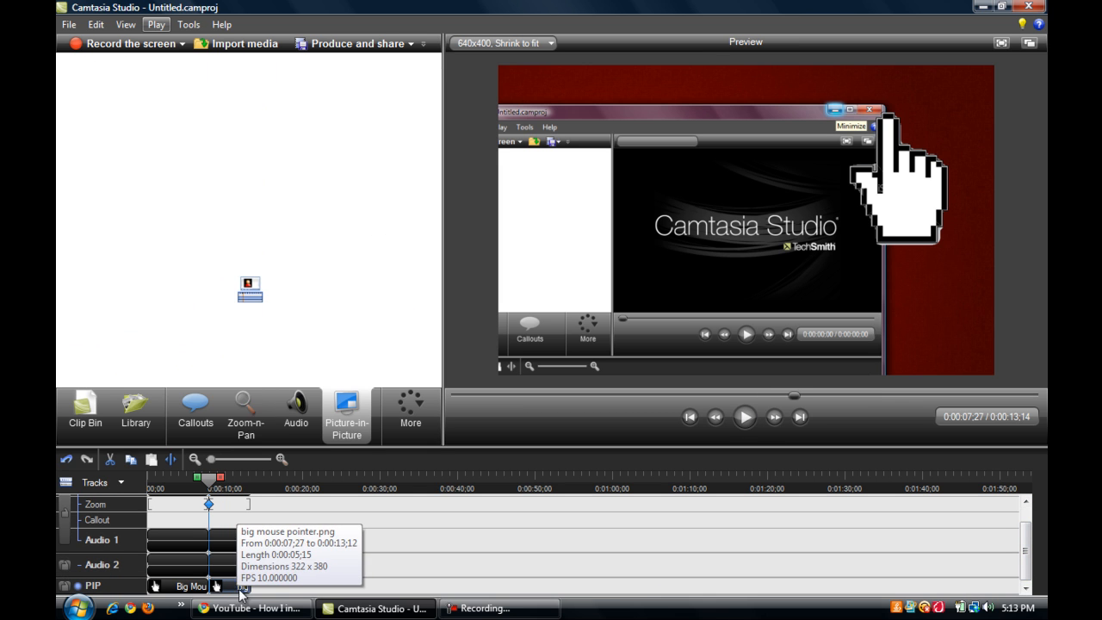
pyautogui.moveTo(895, 197); pyautogui.dragTo(849, 208)
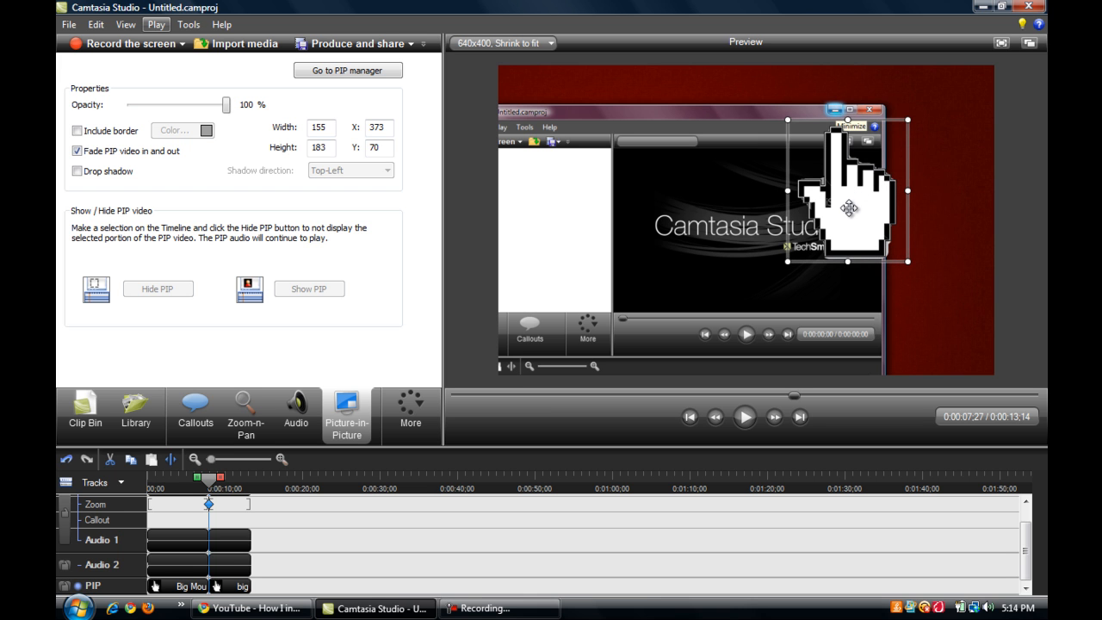
# - Play the timeline from about 0:00:04;21 to review the repositioned pointer clip, and look over the tracks
pyautogui.click(183, 488)
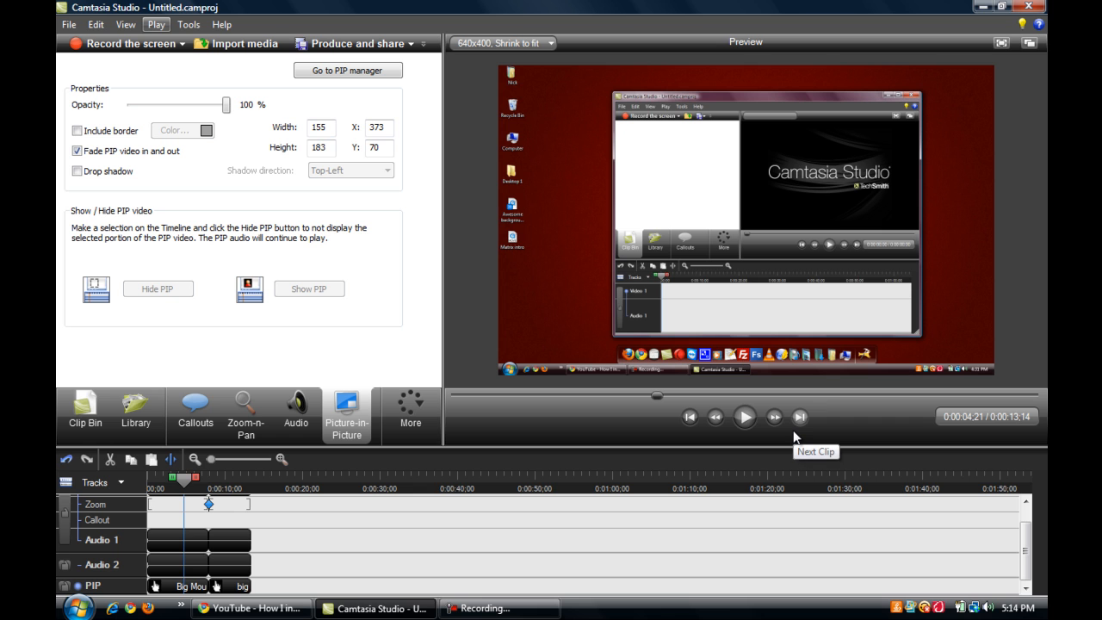
pyautogui.click(751, 418)
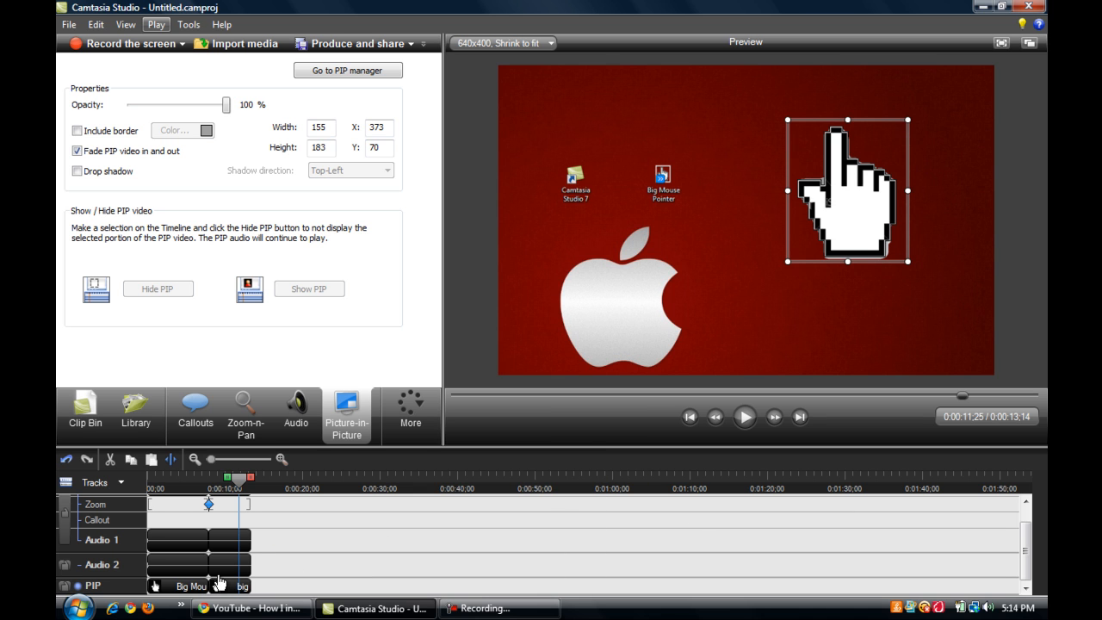
pyautogui.scroll(2, 1037, 568)
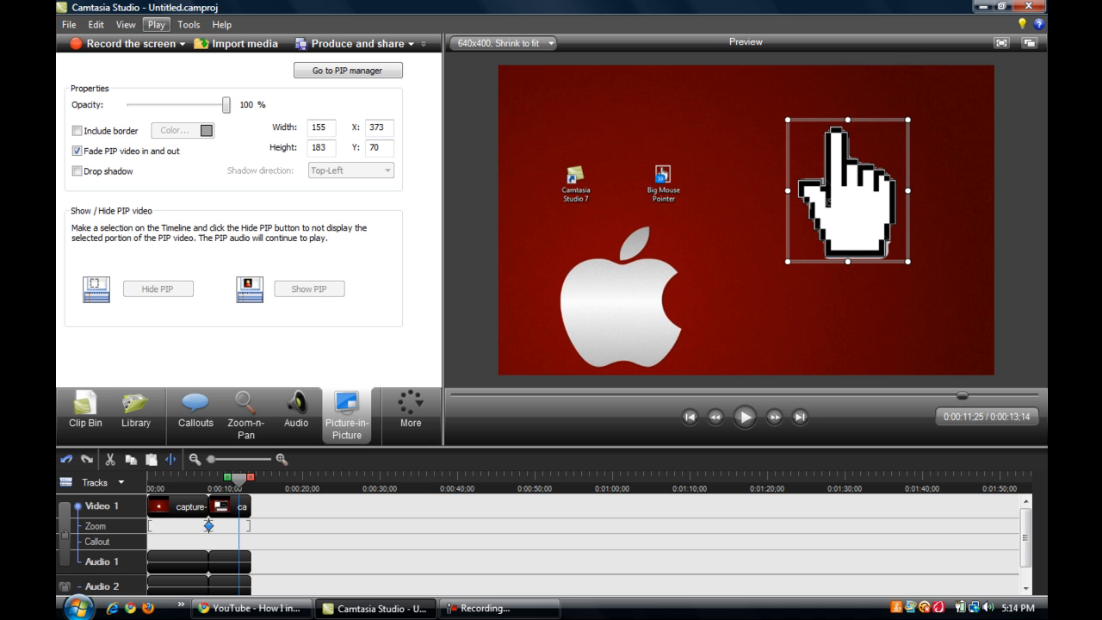
pyautogui.moveTo(1025, 542); pyautogui.dragTo(1017, 578)
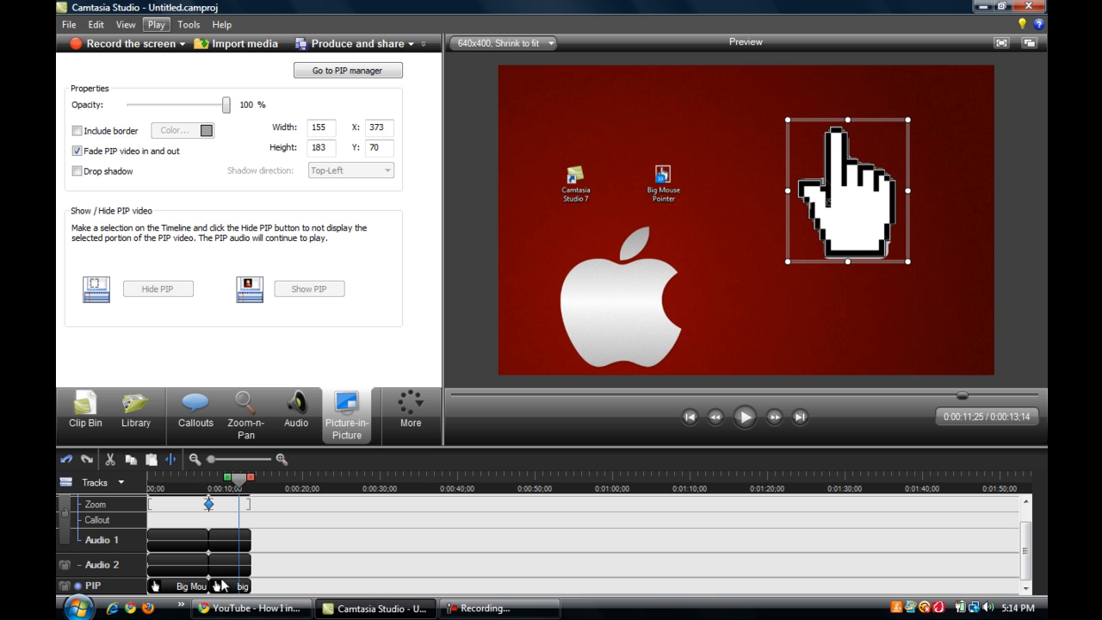
# - Cut the second segment of the capture-1 recording from the timeline
pyautogui.click(86, 410)
pyautogui.click(234, 544)
pyautogui.rightClick(234, 544)
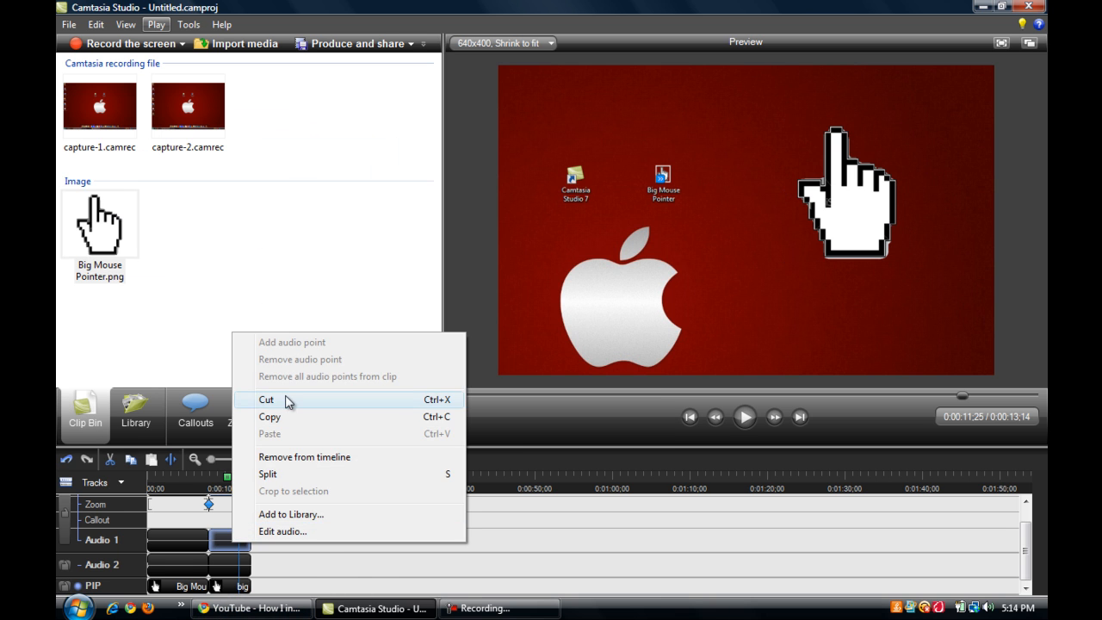
pyautogui.click(284, 399)
pyautogui.rightClick(187, 541)
pyautogui.click(344, 565)
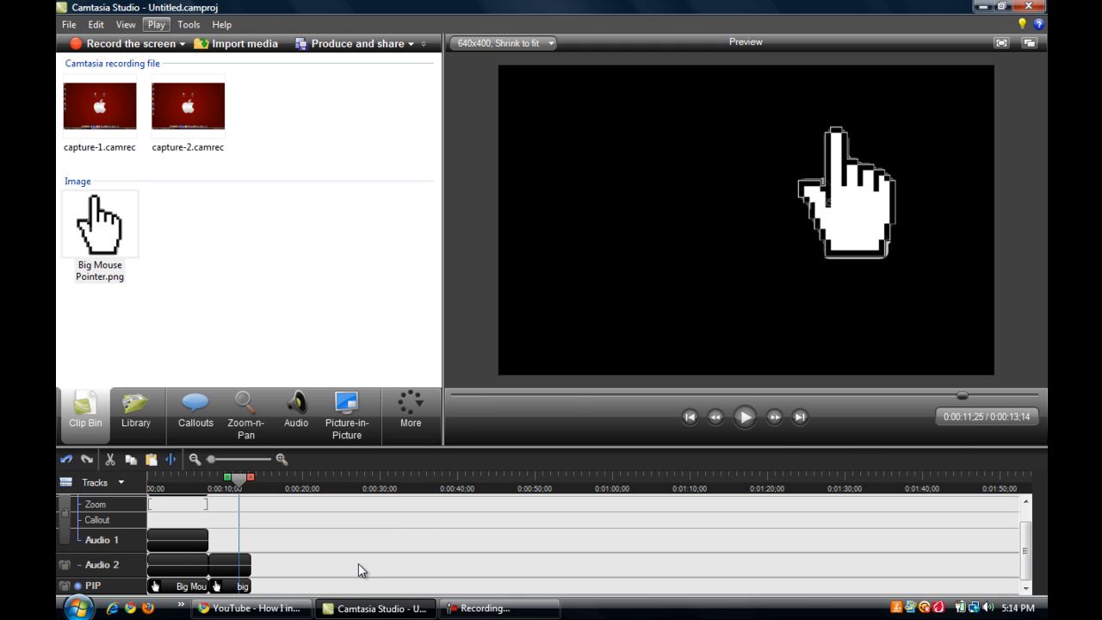
pyautogui.click(482, 608)
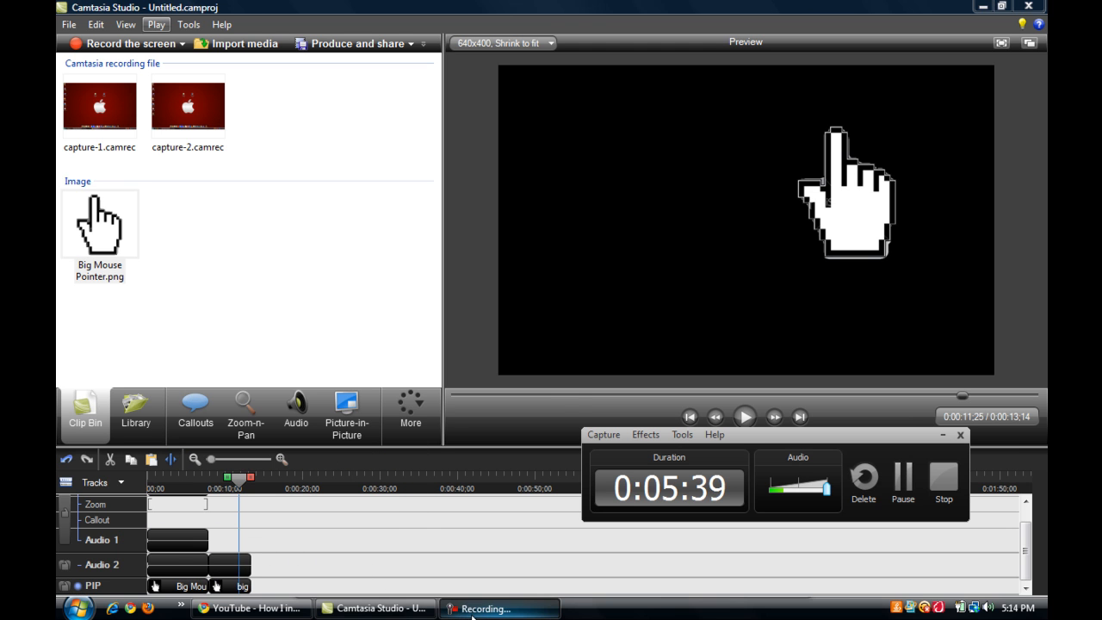
pyautogui.click(902, 478)
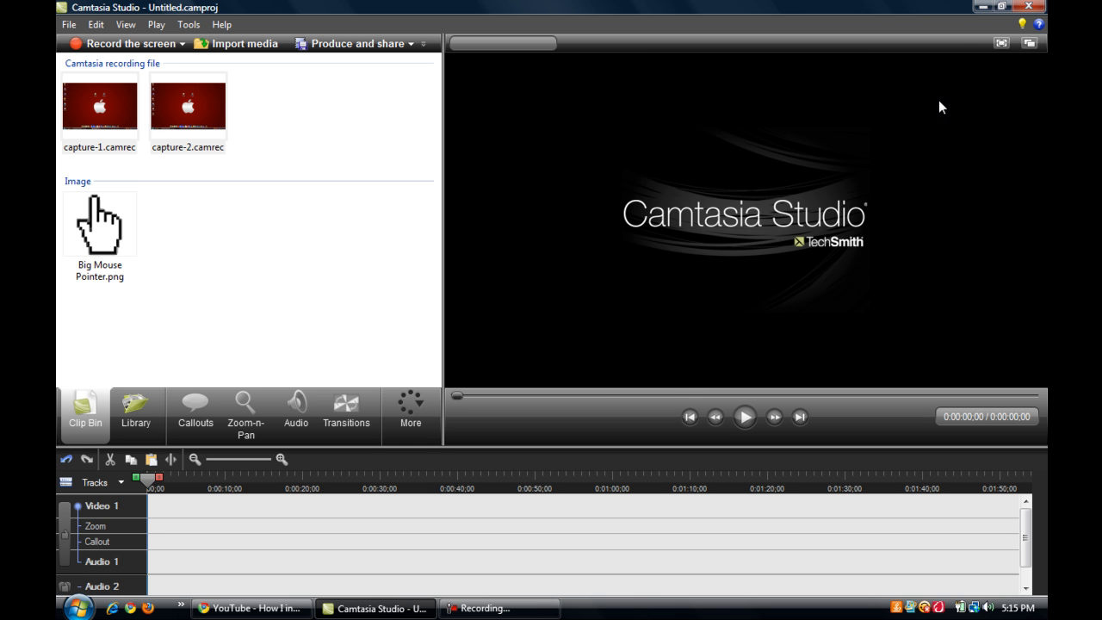
# - Minimize the editor and open the pointer customization settings in Mouse Properties from the Windows Control Panel
pyautogui.click(982, 6)
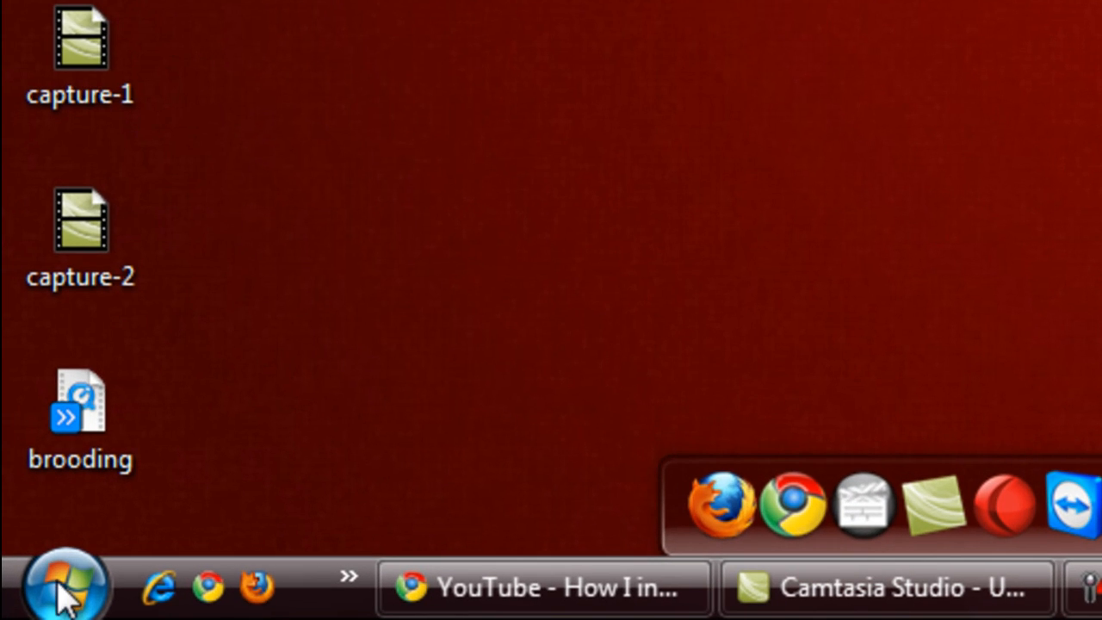
pyautogui.click(77, 607)
pyautogui.click(659, 288)
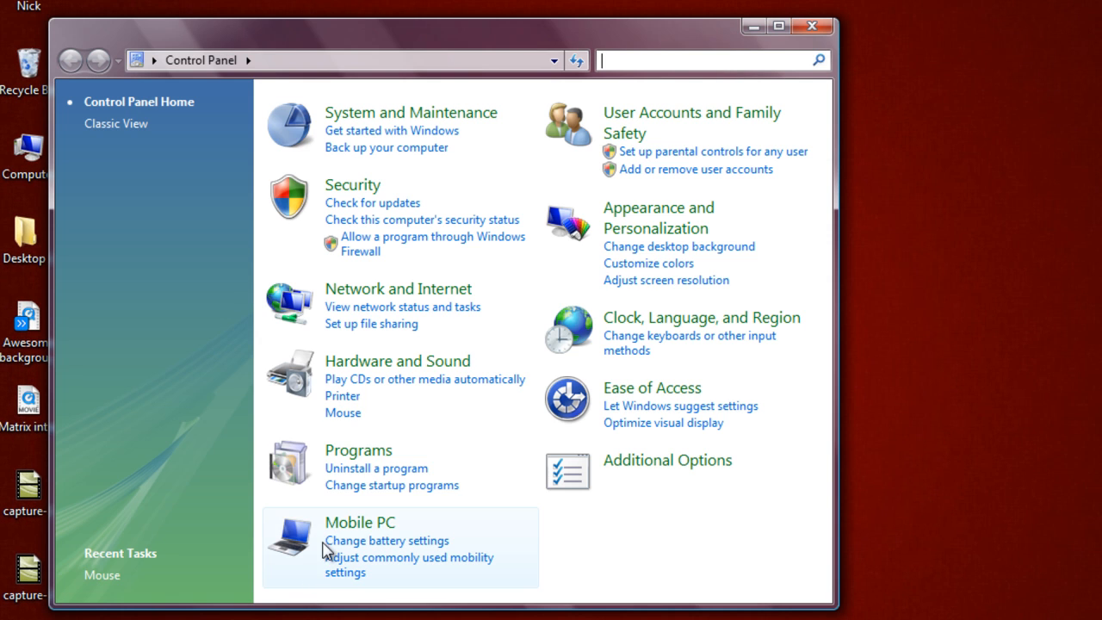
pyautogui.click(343, 416)
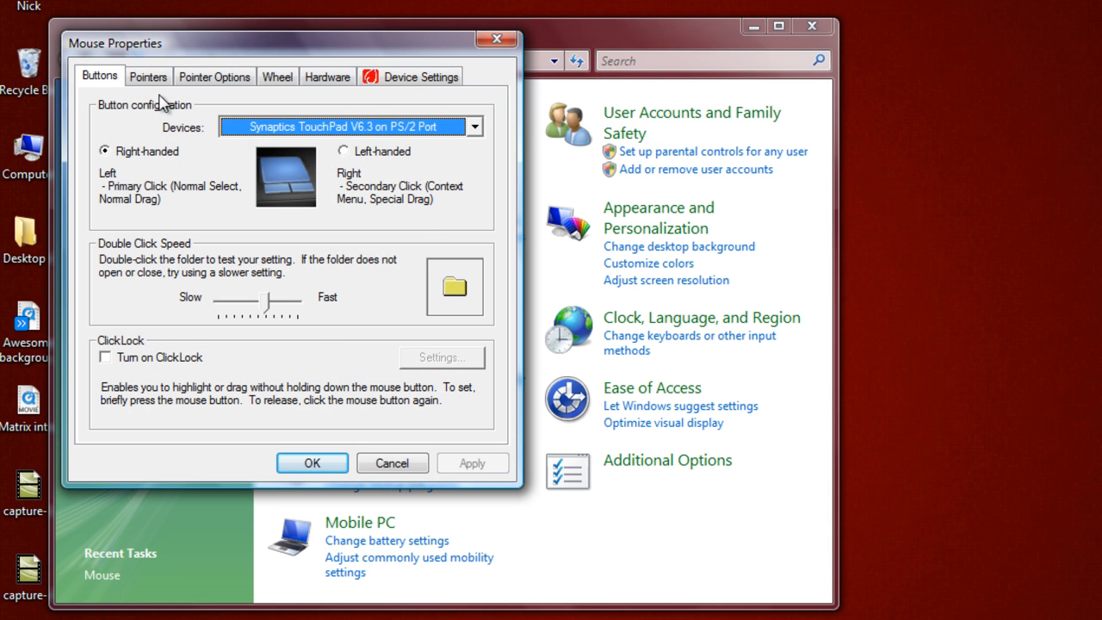
pyautogui.click(148, 77)
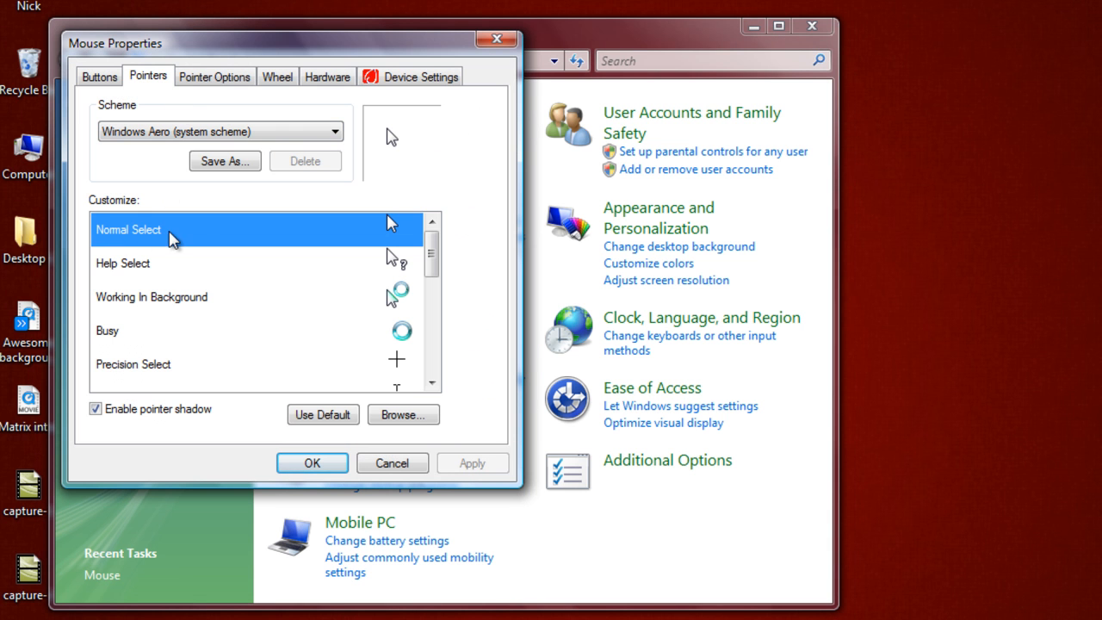
# - Assign the aero_link_xl cursor to Normal Select, apply the mouse settings and close the Control Panel
pyautogui.doubleClick(194, 238)
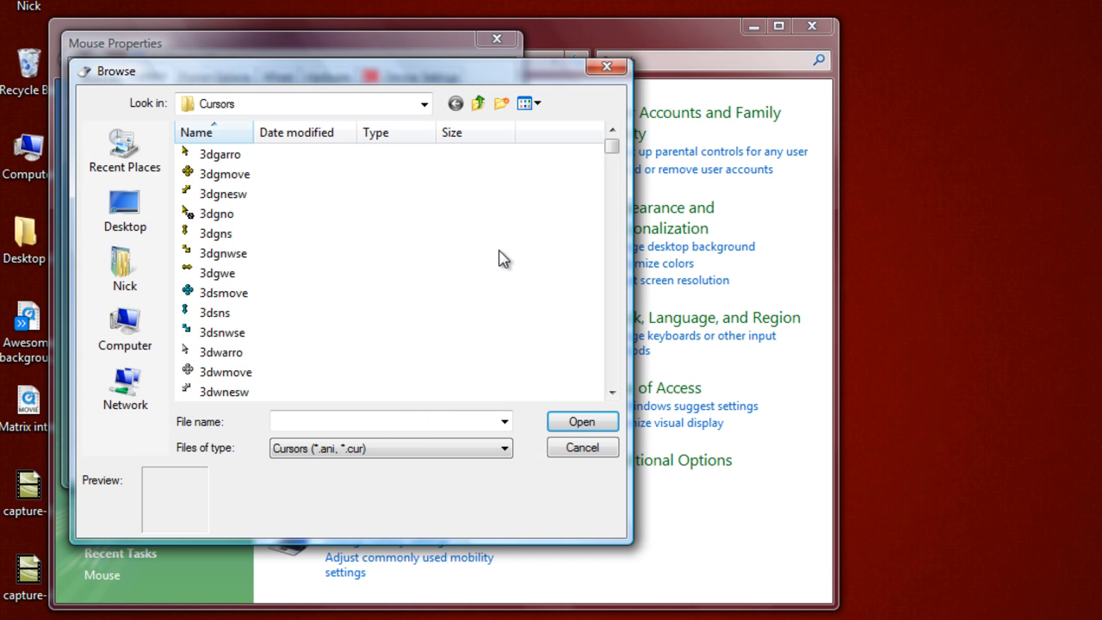
pyautogui.moveTo(610, 160); pyautogui.dragTo(610, 167)
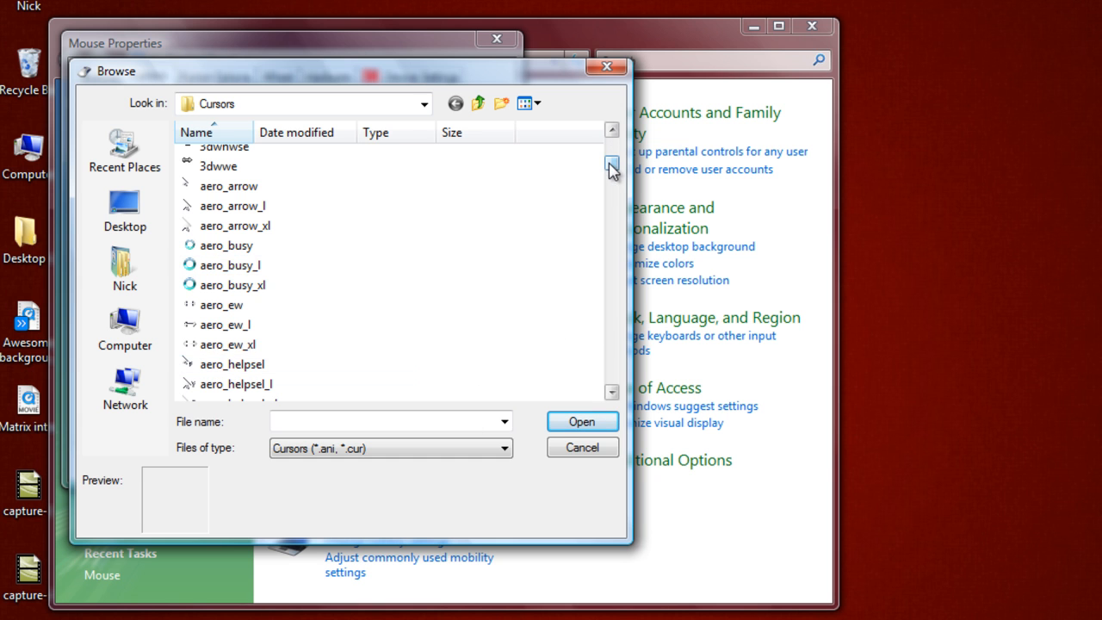
pyautogui.moveTo(610, 168); pyautogui.dragTo(610, 173)
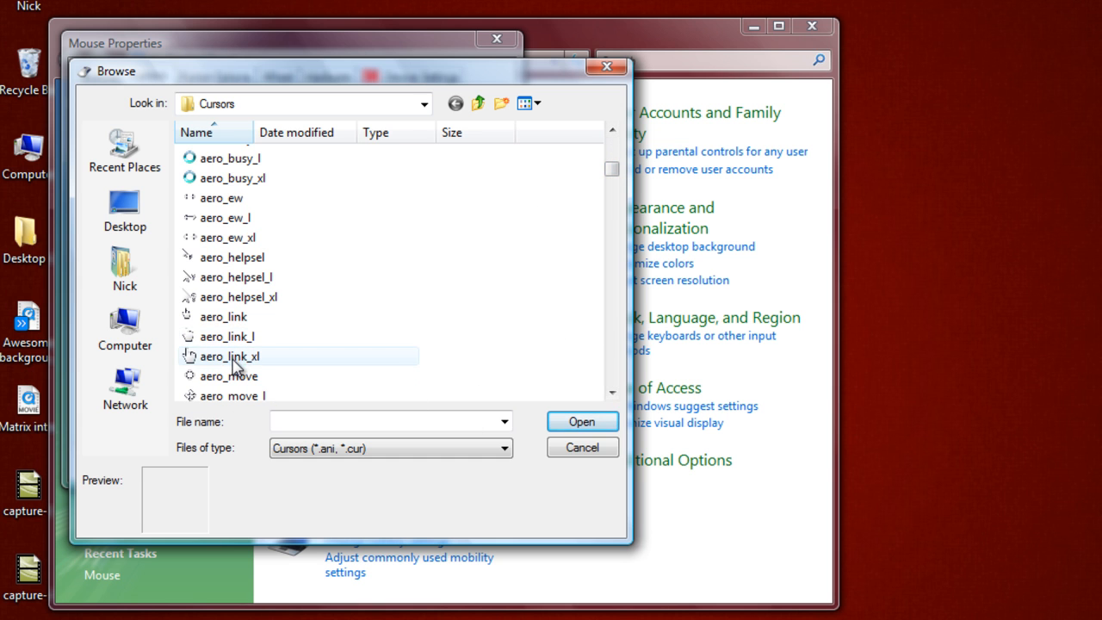
pyautogui.doubleClick(233, 356)
pyautogui.click(483, 461)
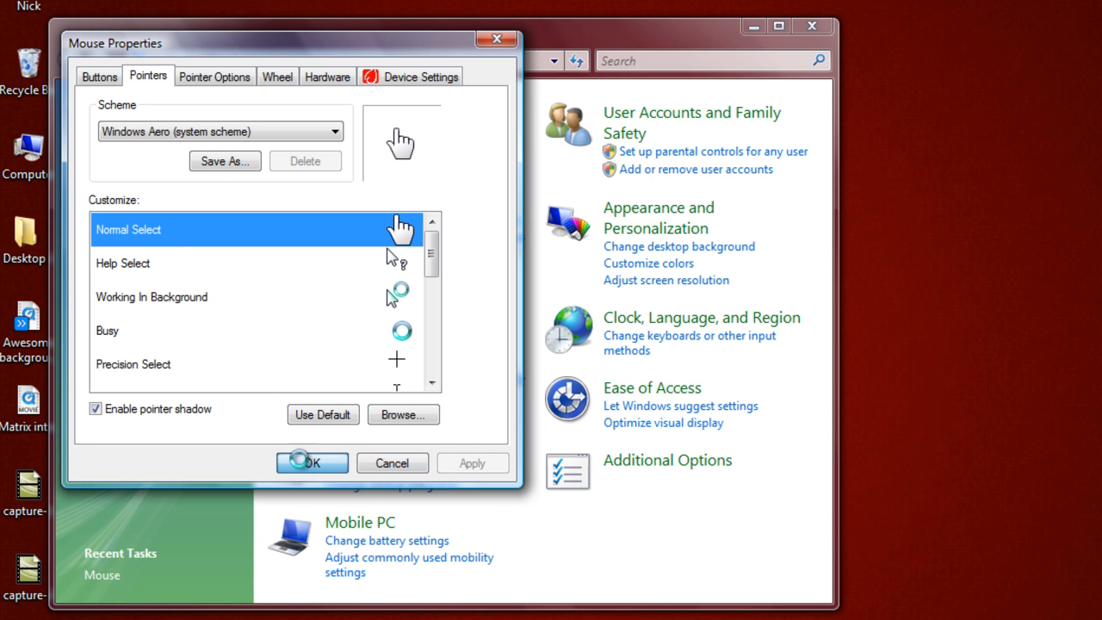
pyautogui.click(301, 462)
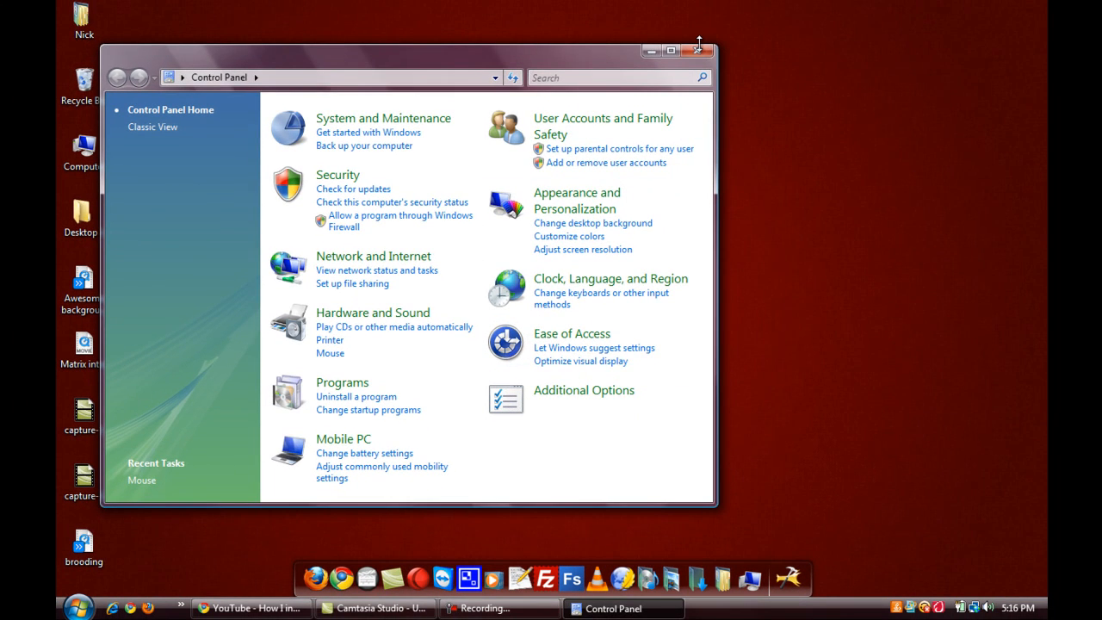
pyautogui.click(699, 50)
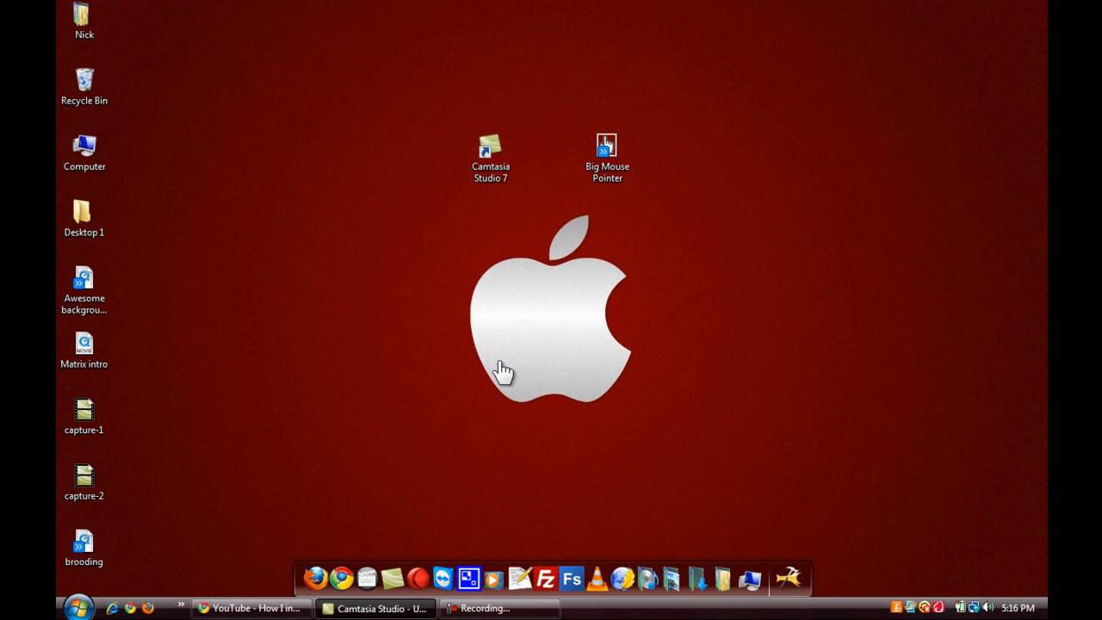
# - Switch back to Camtasia Studio and place capture-1.camrec and capture-2.camrec together on the Video 1 track
pyautogui.click(415, 616)
pyautogui.moveTo(194, 111); pyautogui.dragTo(201, 115)
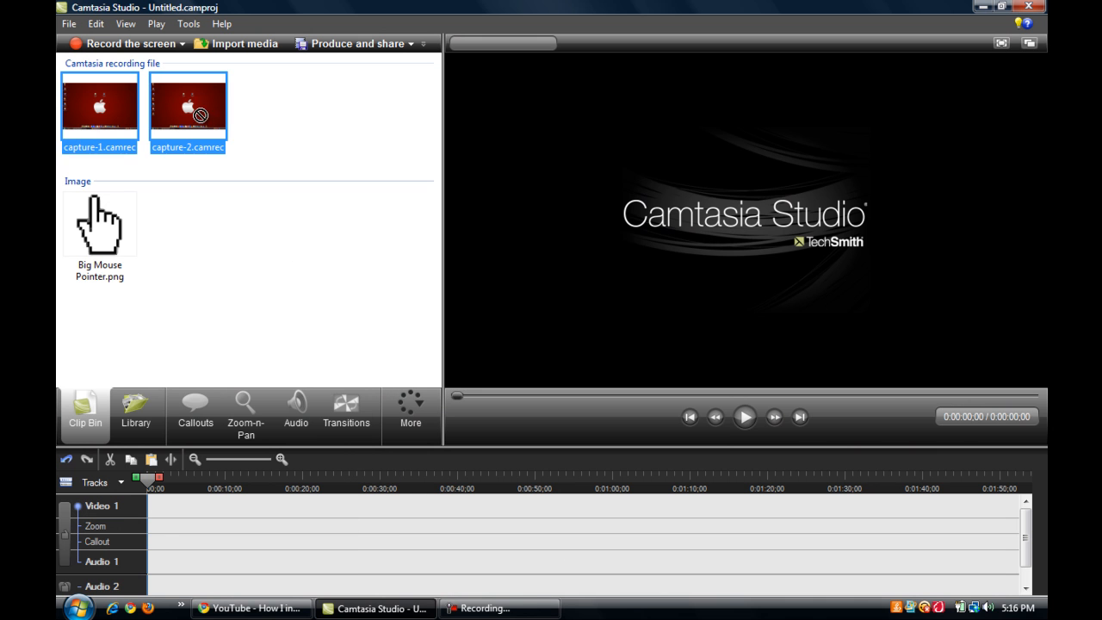
pyautogui.moveTo(199, 430); pyautogui.dragTo(202, 510)
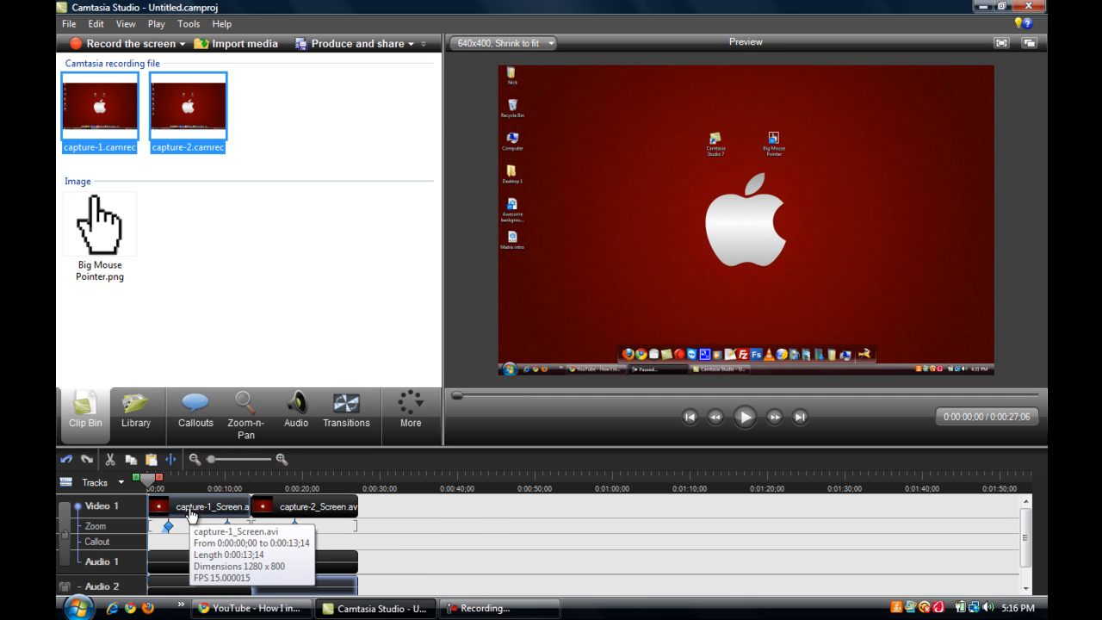
# - Cut the capture-1 clip, both Audio 2 clips and the remaining zoom keyframe so only capture-2 stays on the timeline
pyautogui.rightClick(190, 515)
pyautogui.click(296, 363)
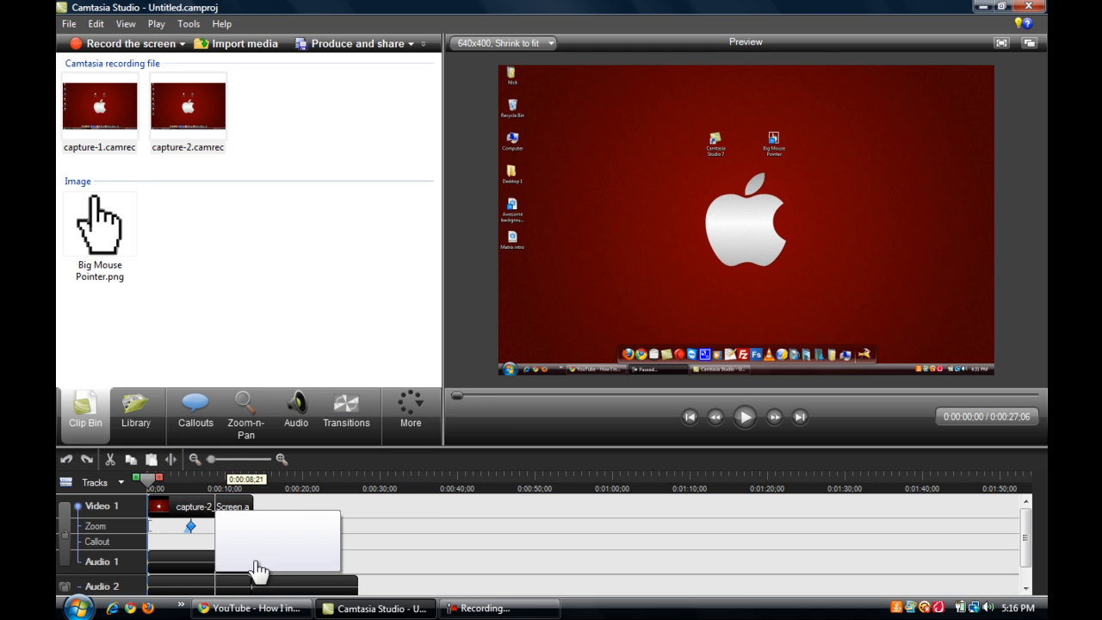
pyautogui.rightClick(255, 546)
pyautogui.click(271, 441)
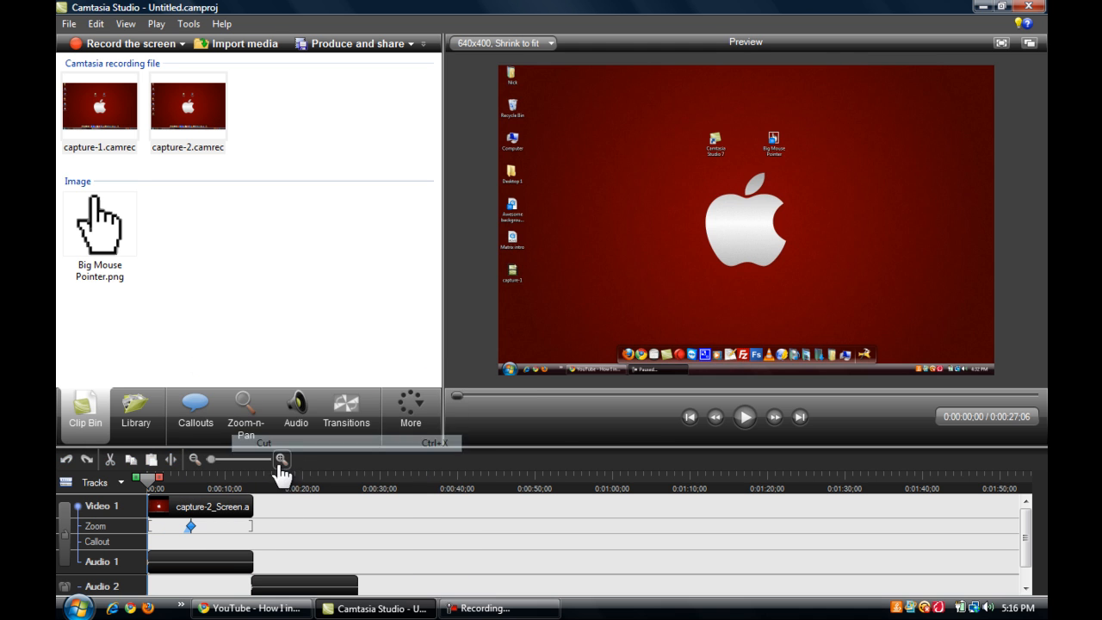
pyautogui.rightClick(269, 591)
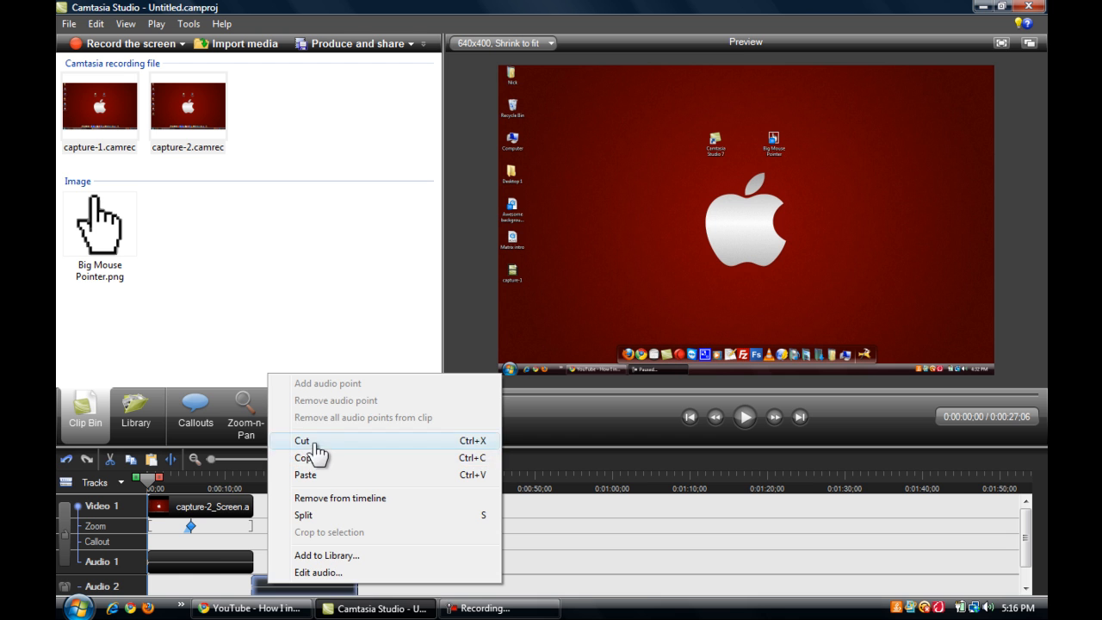
pyautogui.click(314, 442)
pyautogui.rightClick(229, 526)
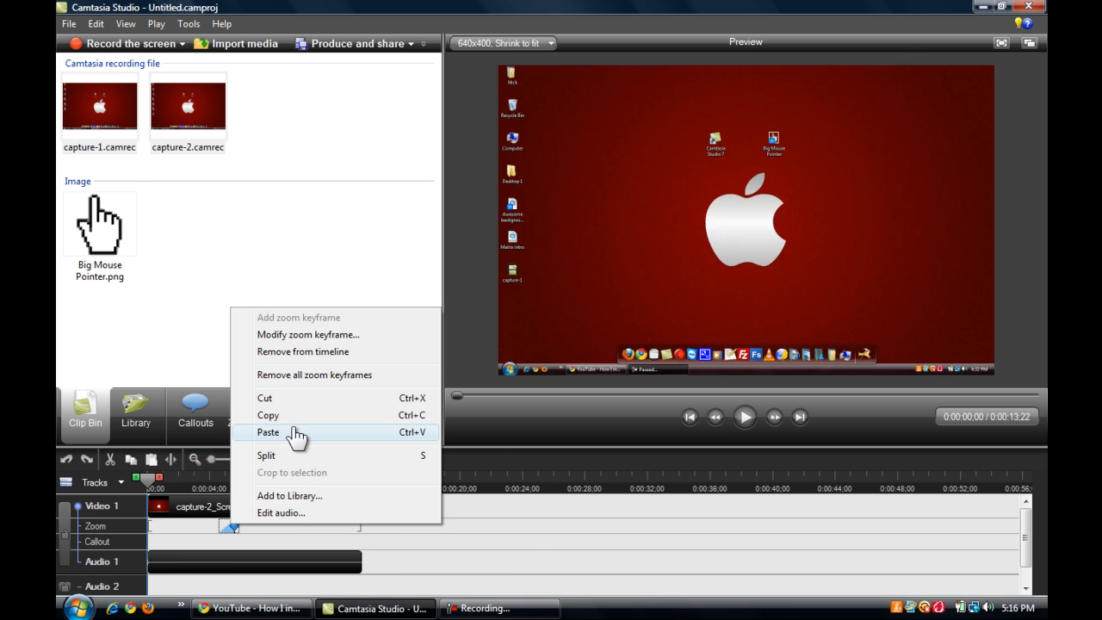
pyautogui.click(297, 400)
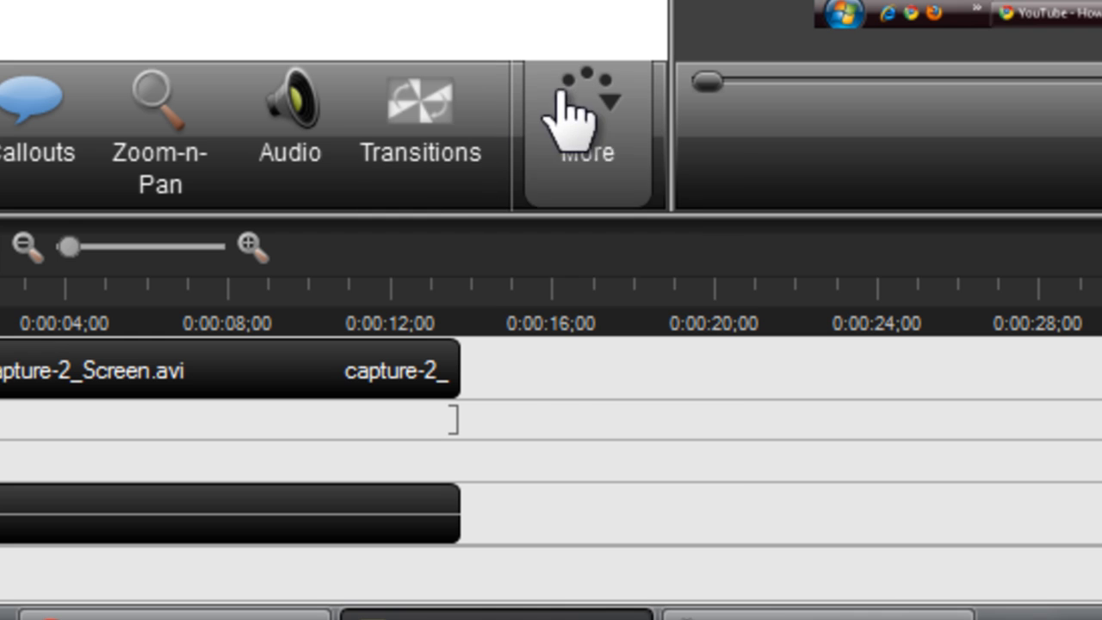
# - Open the Cursor Effects settings for the capture-2 clip, make the mouse cursor visible and set the cursor size to 5.00
pyautogui.click(568, 125)
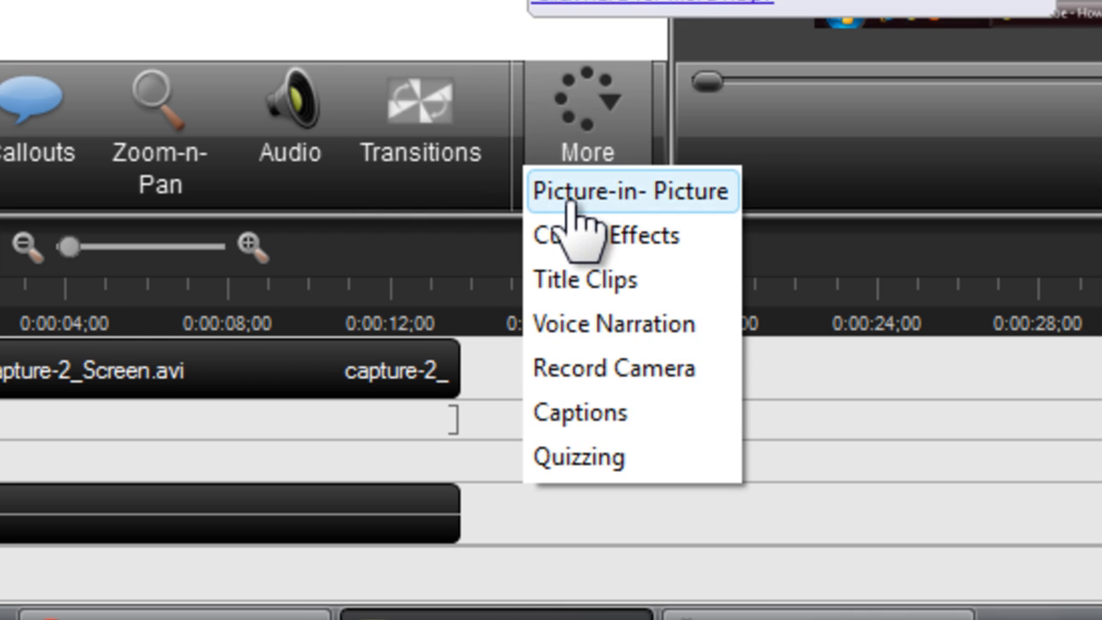
pyautogui.click(569, 198)
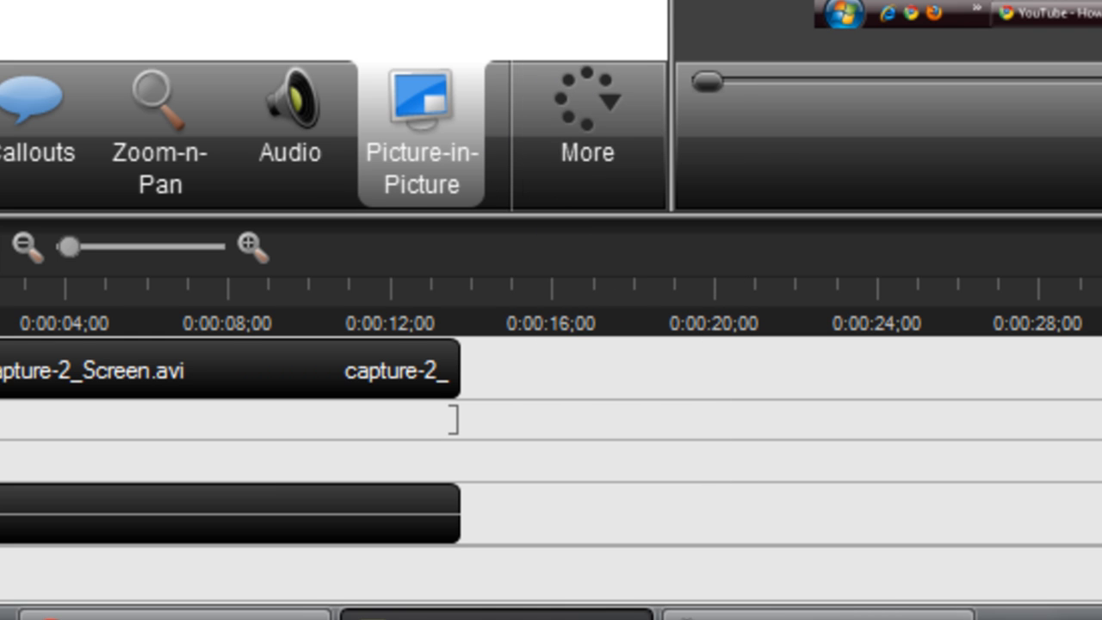
pyautogui.click(605, 135)
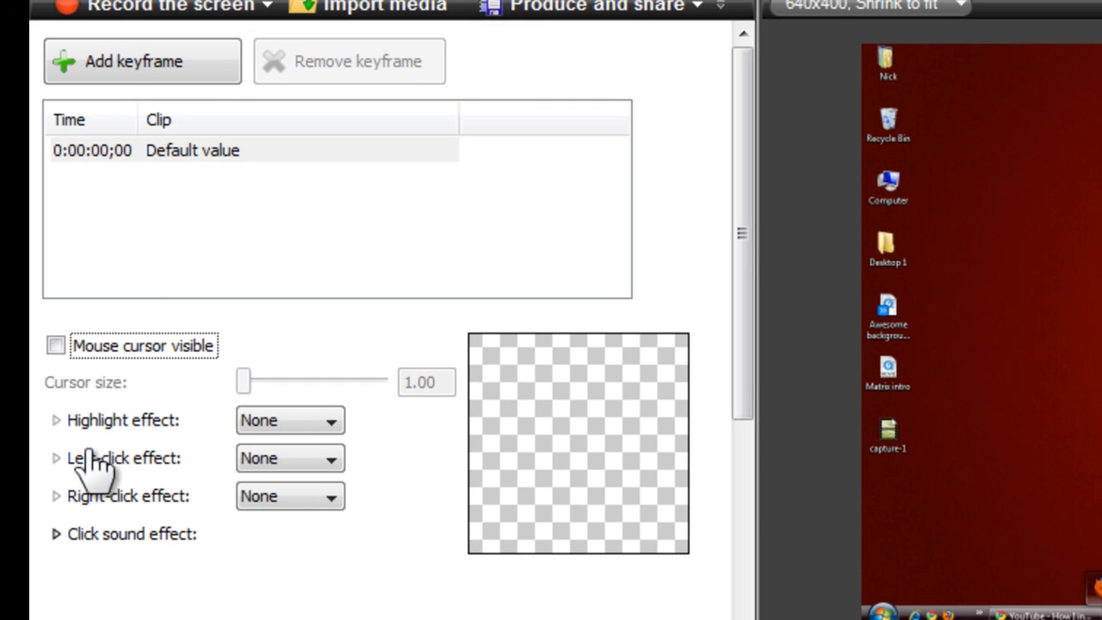
pyautogui.click(129, 356)
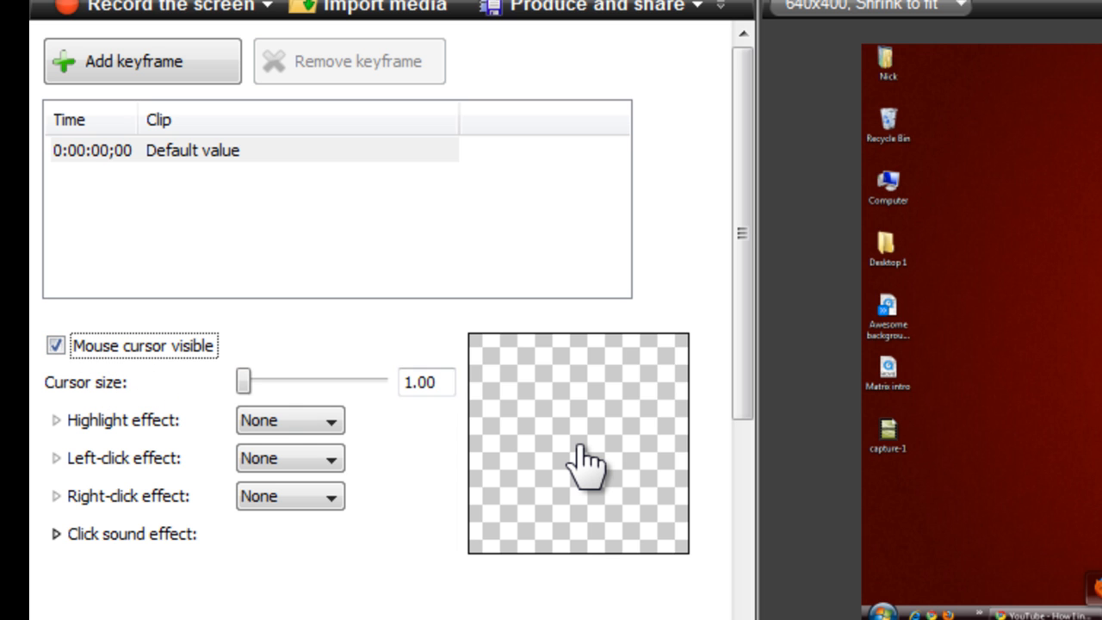
pyautogui.click(243, 383)
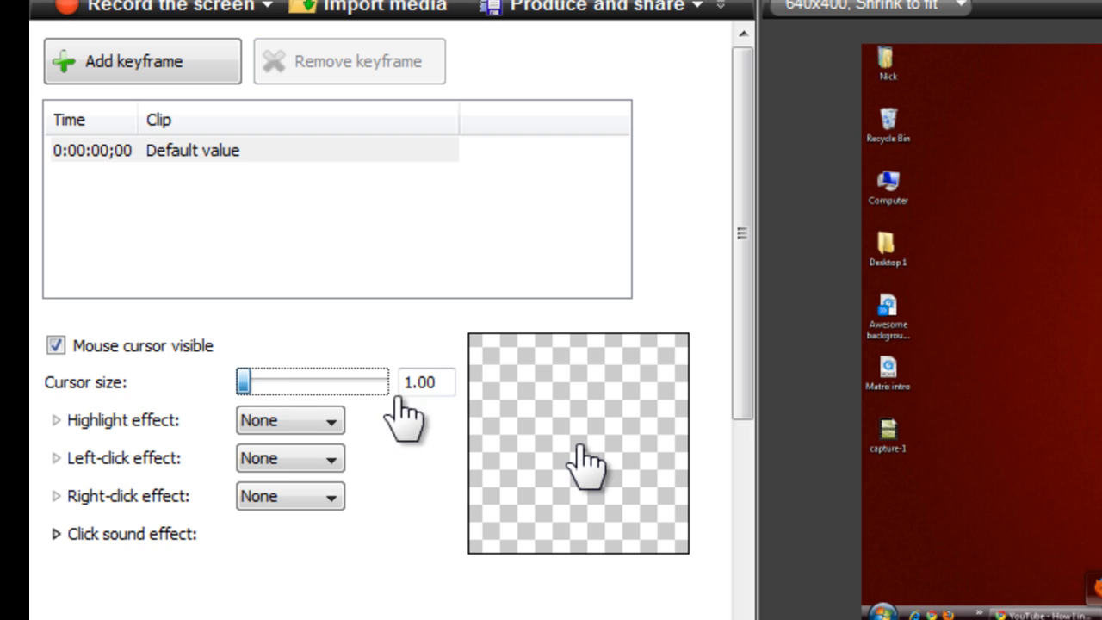
pyautogui.moveTo(399, 397); pyautogui.dragTo(403, 396)
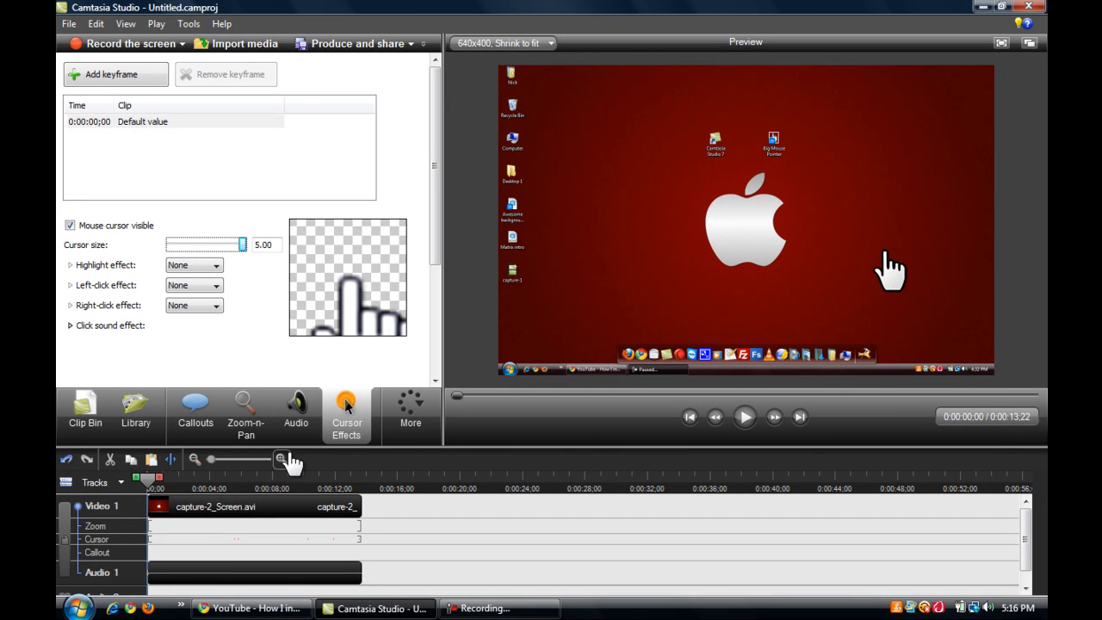
# - Play the start of the capture-2 clip to preview the enlarged cursor, pause playback and close the editor without saving
pyautogui.click(746, 418)
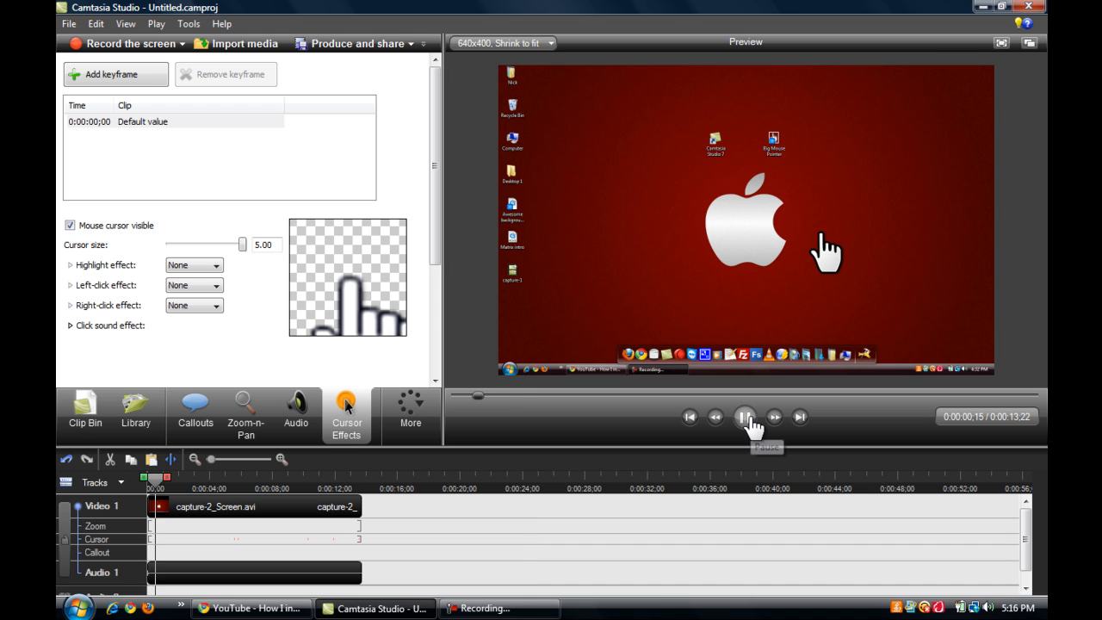
pyautogui.click(746, 418)
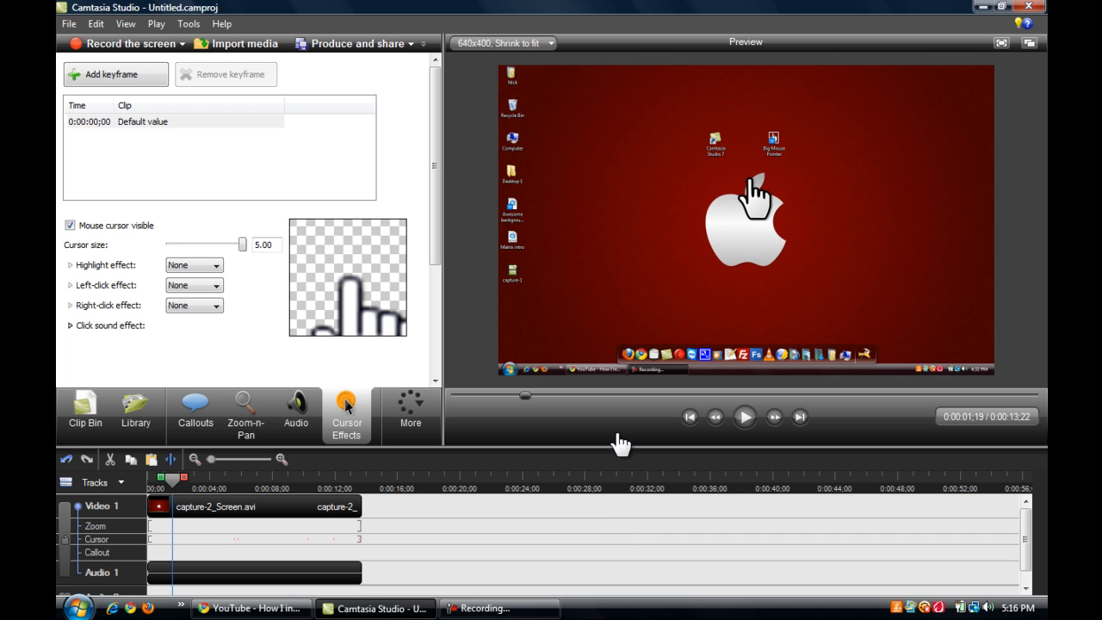
pyautogui.click(1027, 6)
pyautogui.click(563, 336)
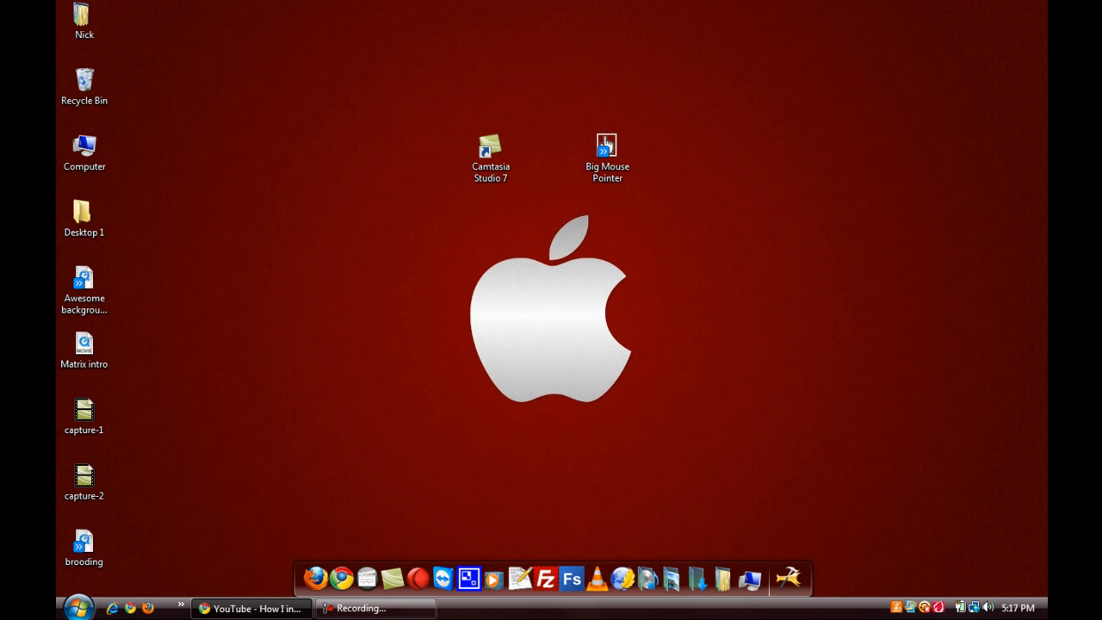
# - Switch to the YouTube page in Chrome and examine the viewer comments and the video about inserting the large mouse pointer
pyautogui.click(258, 609)
pyautogui.scroll(-5, 295, 497)
pyautogui.scroll(-3, 295, 497)
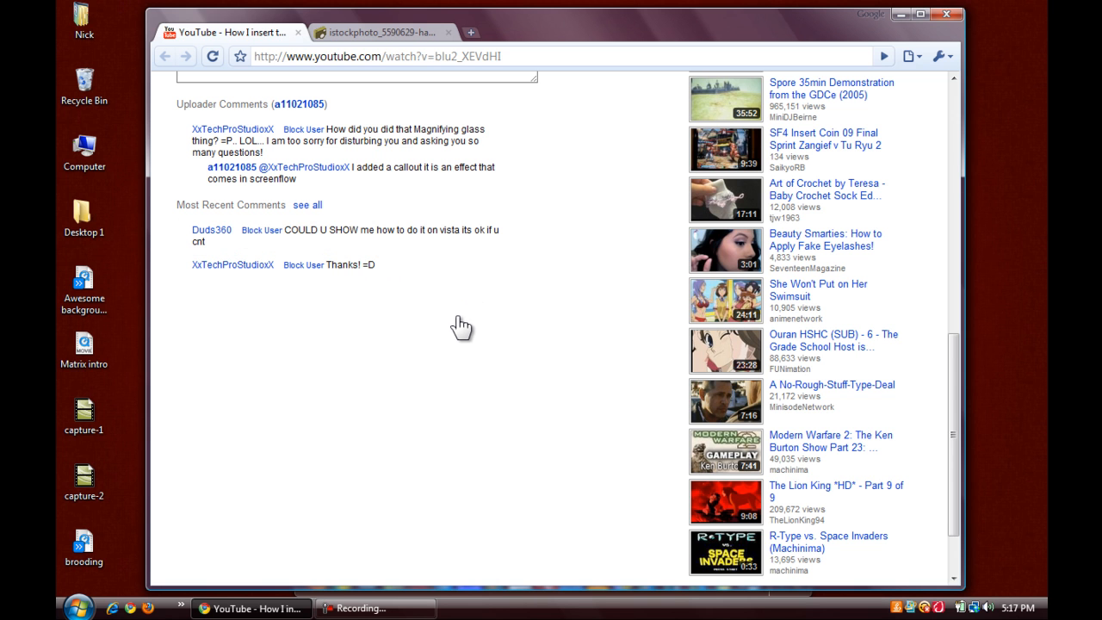
pyautogui.scroll(1, 460, 330)
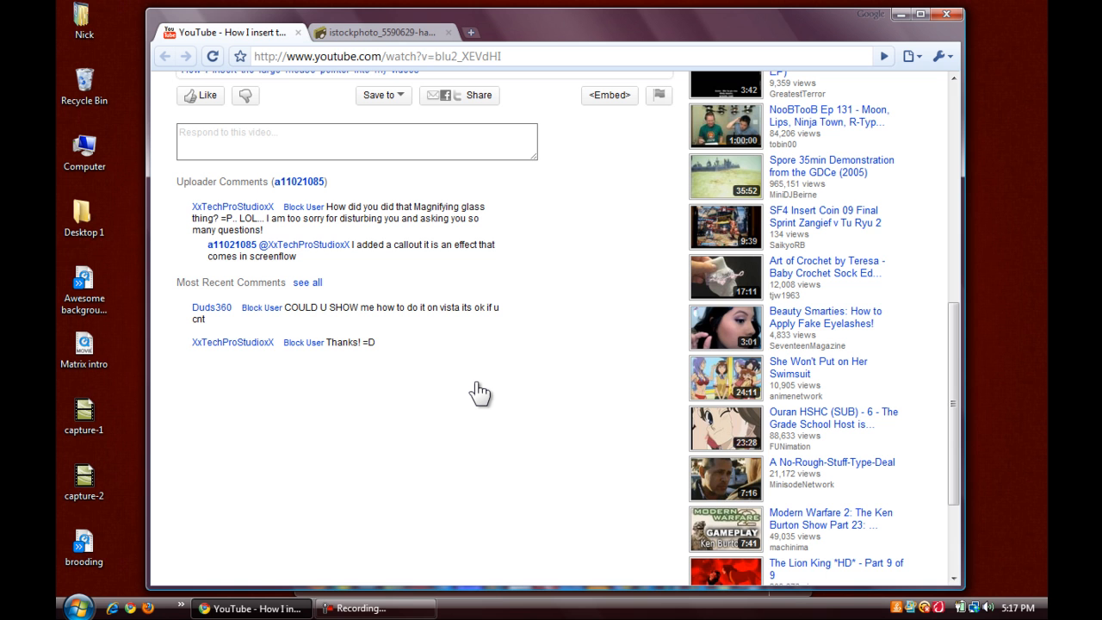
pyautogui.scroll(10, 479, 392)
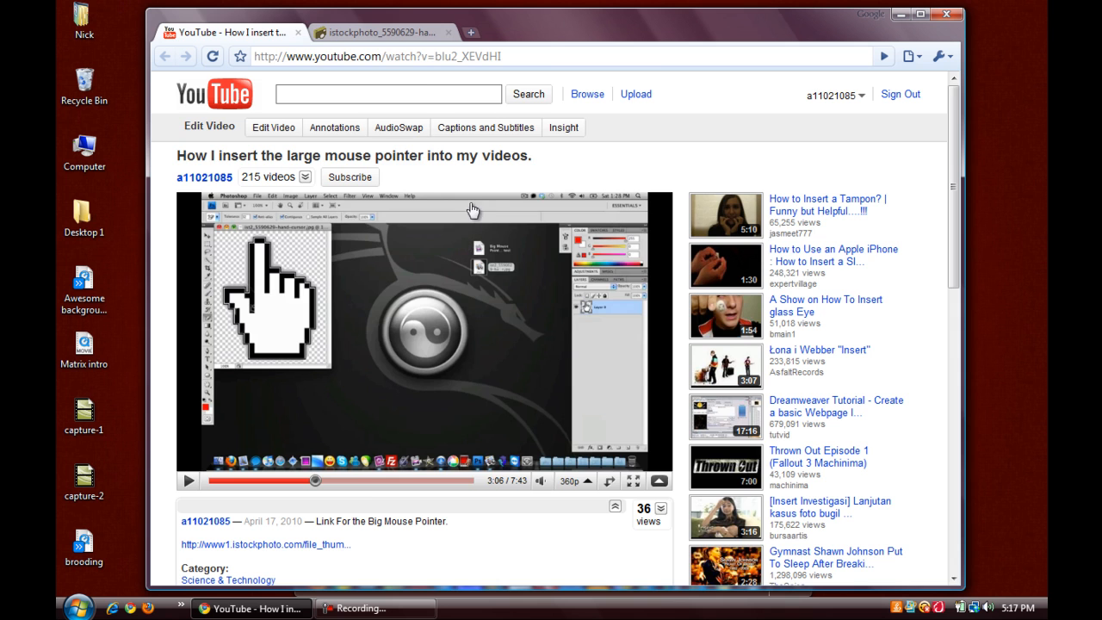
# - View the iStockphoto hand-cursor image in the browser, return to the YouTube page and minimize Chrome
pyautogui.click(381, 34)
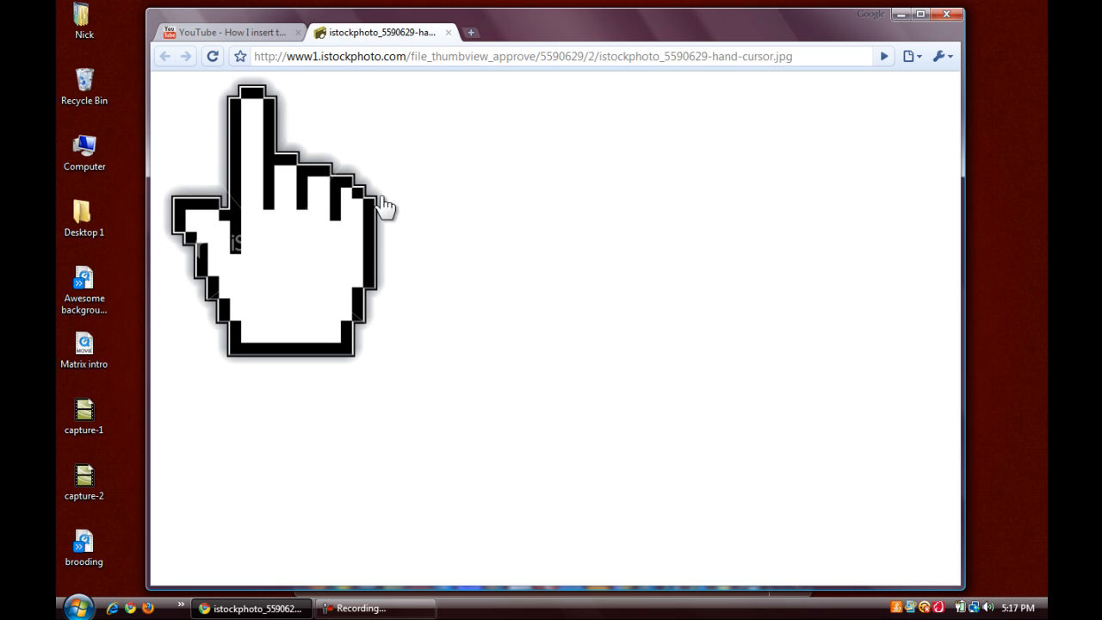
pyautogui.click(248, 32)
pyautogui.click(901, 13)
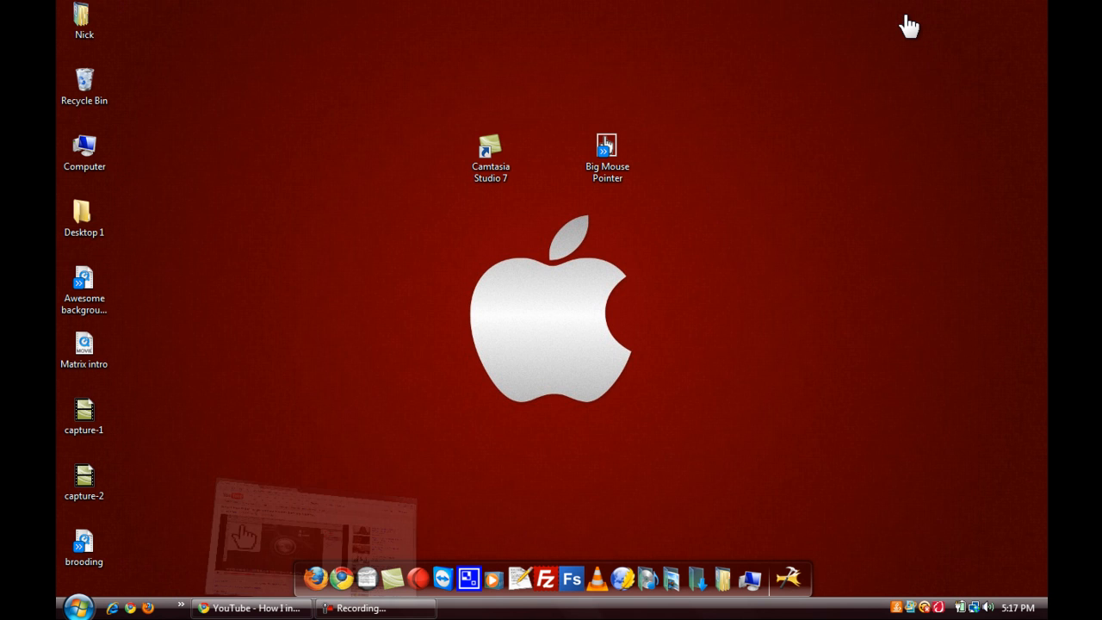